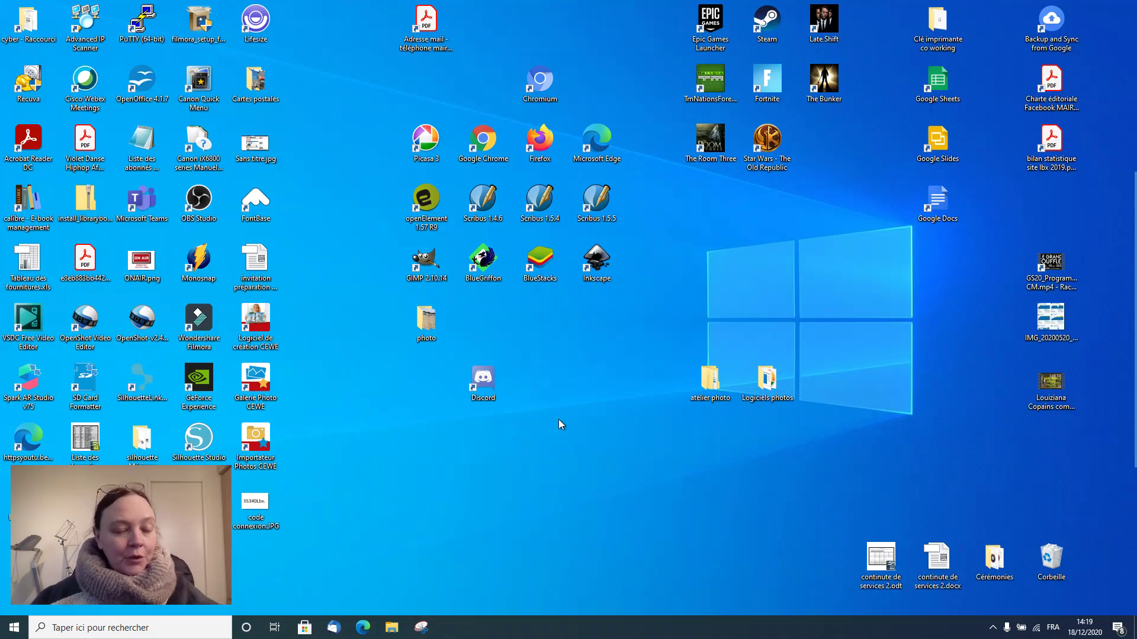
# Step: Launch Firefox from its desktop icon
pyautogui.doubleClick(540, 141)
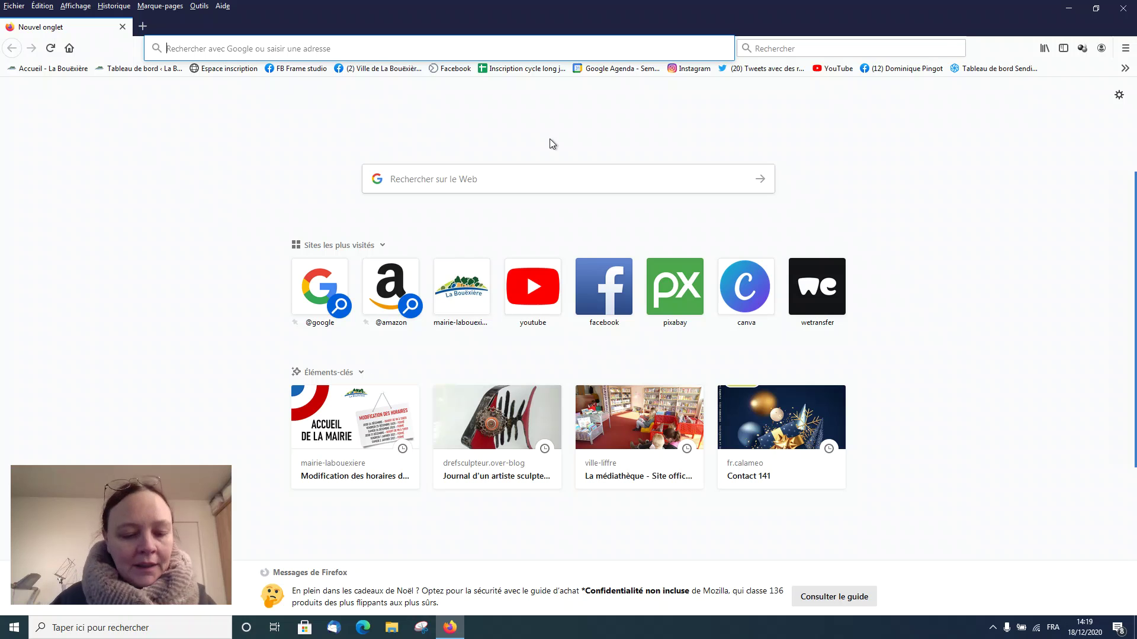
pyautogui.write('wetr')
pyautogui.press('Down')
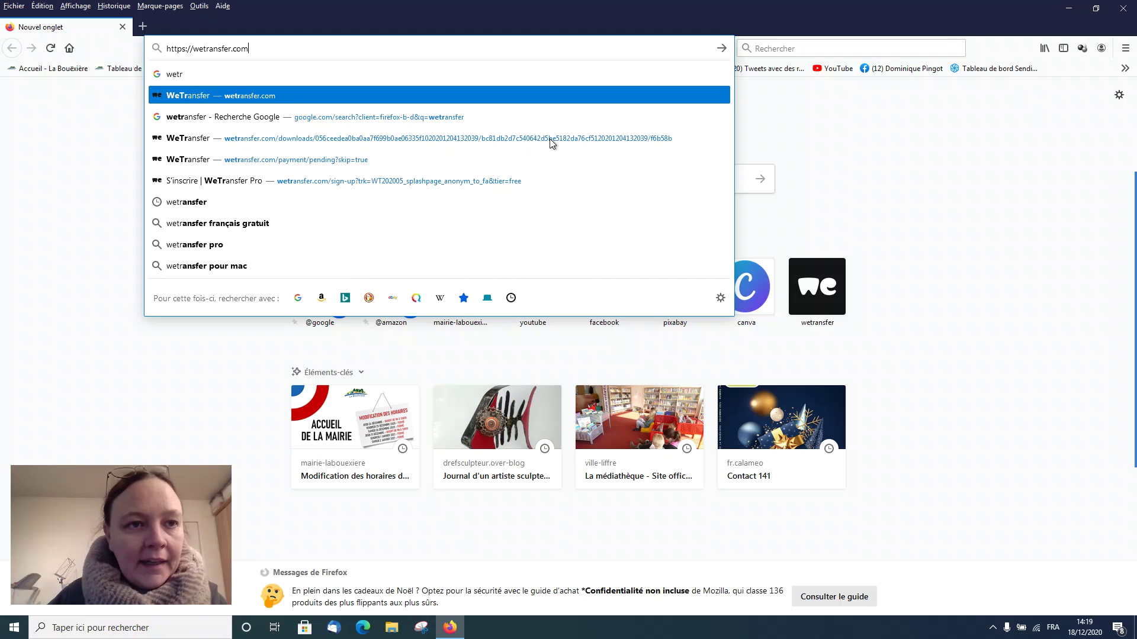
pyautogui.press('BackSpace')
pyautogui.press('BackSpace')
pyautogui.press('BackSpace')
pyautogui.press('BackSpace')
pyautogui.press('BackSpace')
pyautogui.press('BackSpace')
pyautogui.press('BackSpace')
pyautogui.press('BackSpace')
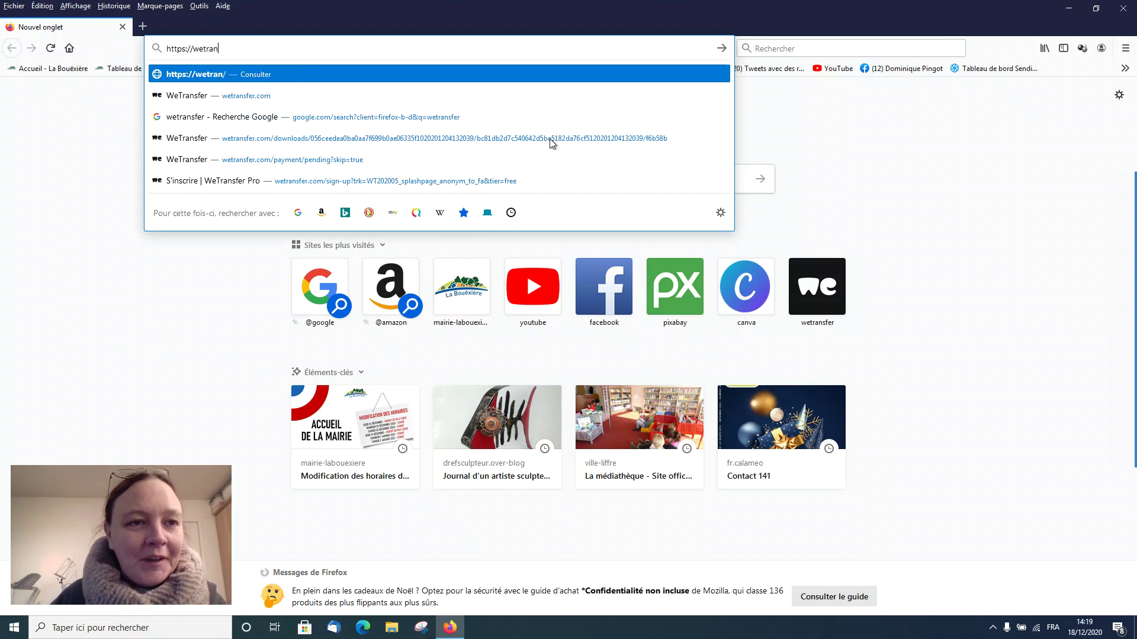
pyautogui.press('BackSpace')
pyautogui.write('nsfer')
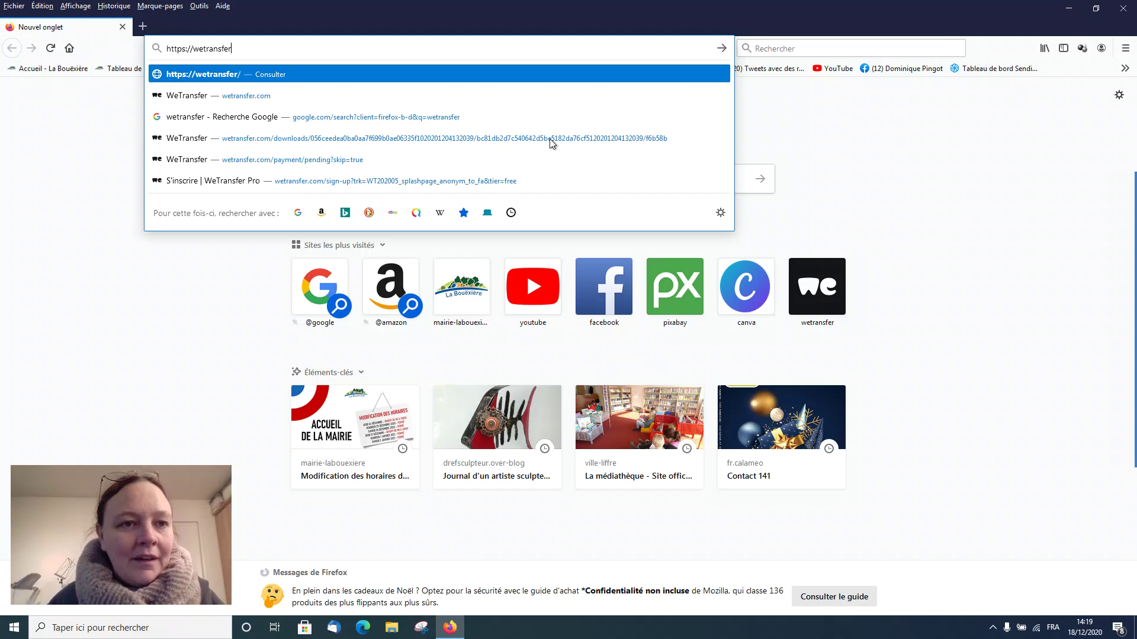
pyautogui.press('Return')
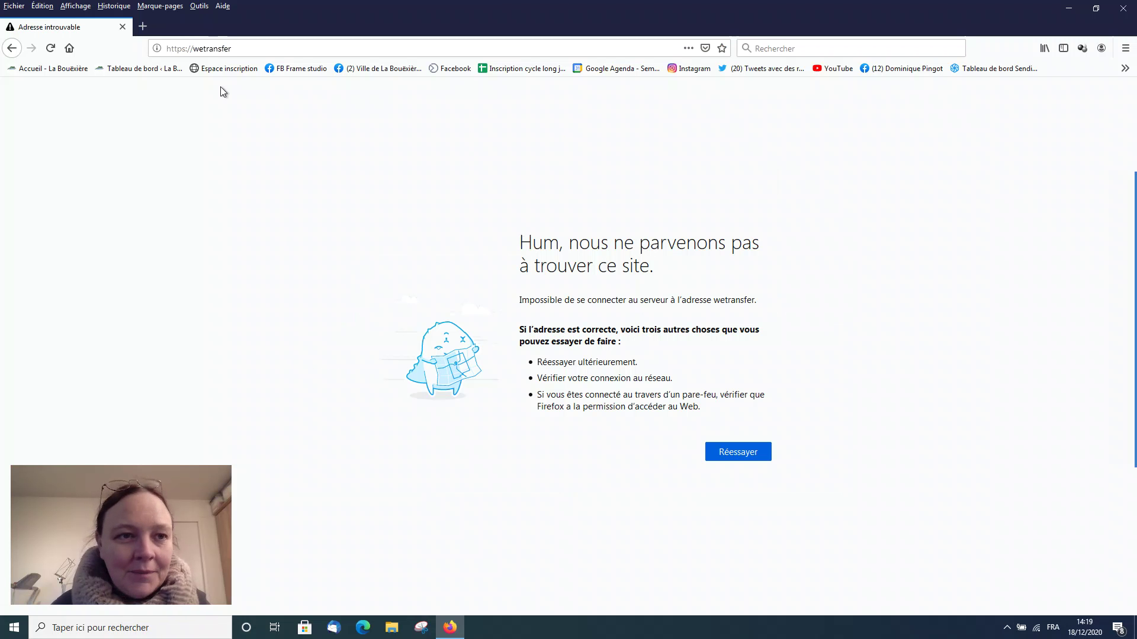
pyautogui.moveTo(195, 54); pyautogui.dragTo(141, 45)
pyautogui.press('BackSpace')
pyautogui.press('Return')
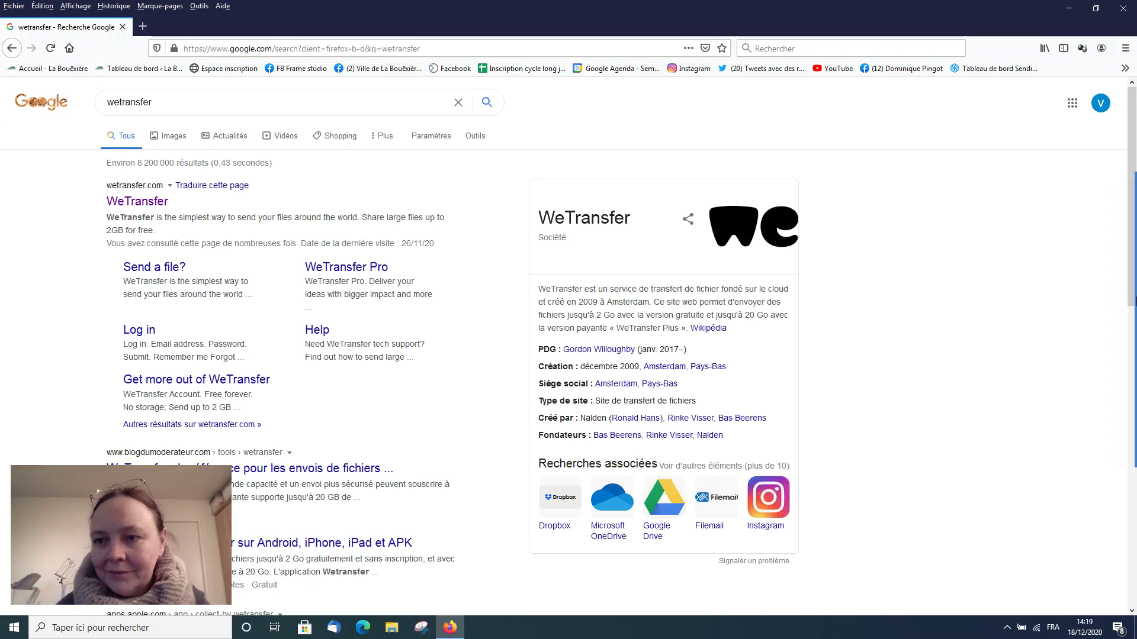
# Step: Open a new blank tab beside the wetransfer search results
pyautogui.moveTo(1118, 260)
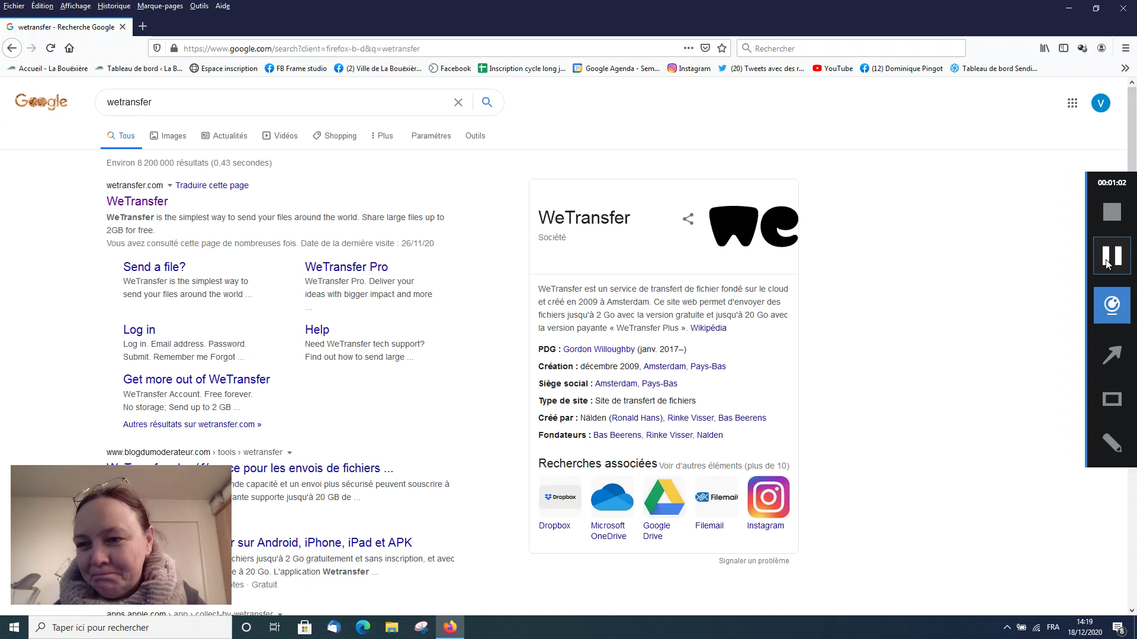
pyautogui.click(1113, 262)
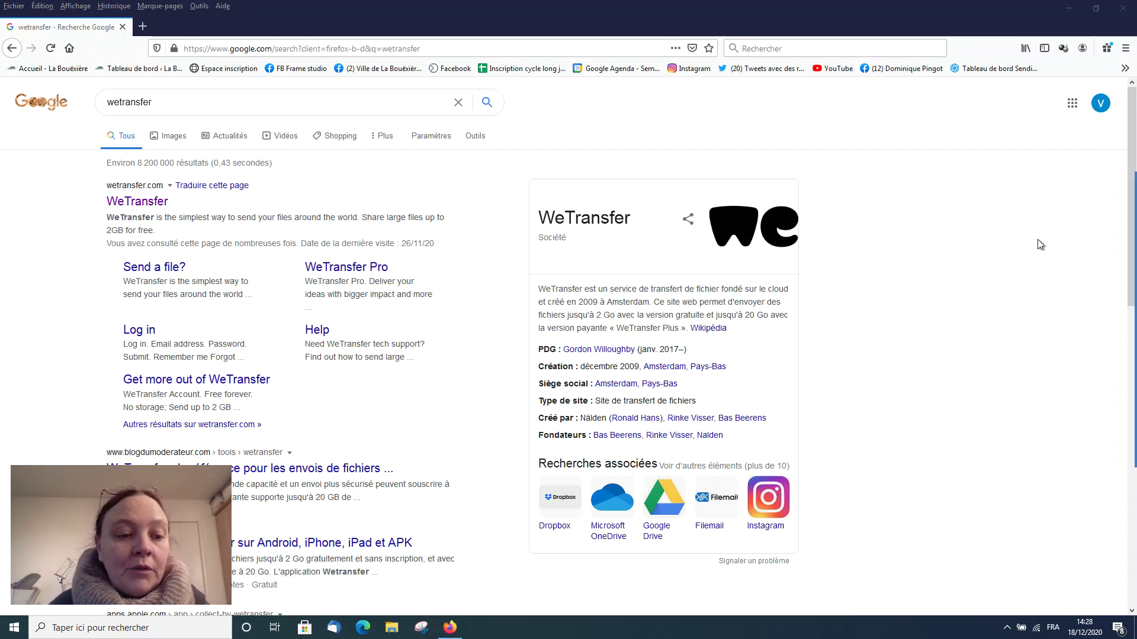
pyautogui.doubleClick(287, 33)
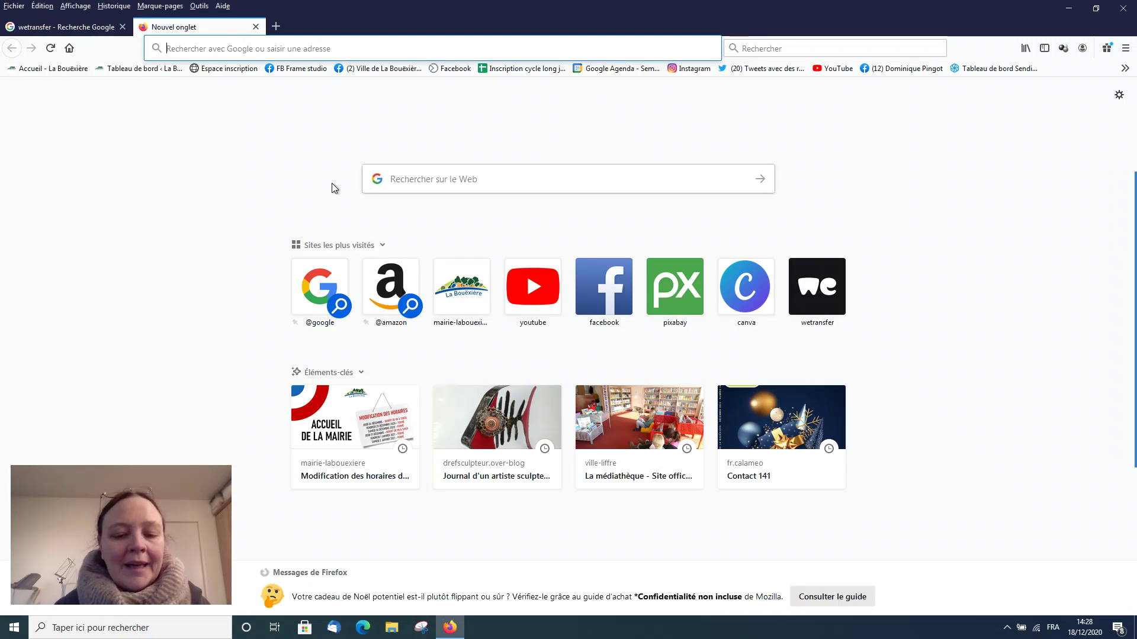
# Step: Search Google for 'taille maximale gmail' and check its 25 size limit
pyautogui.write('taill')
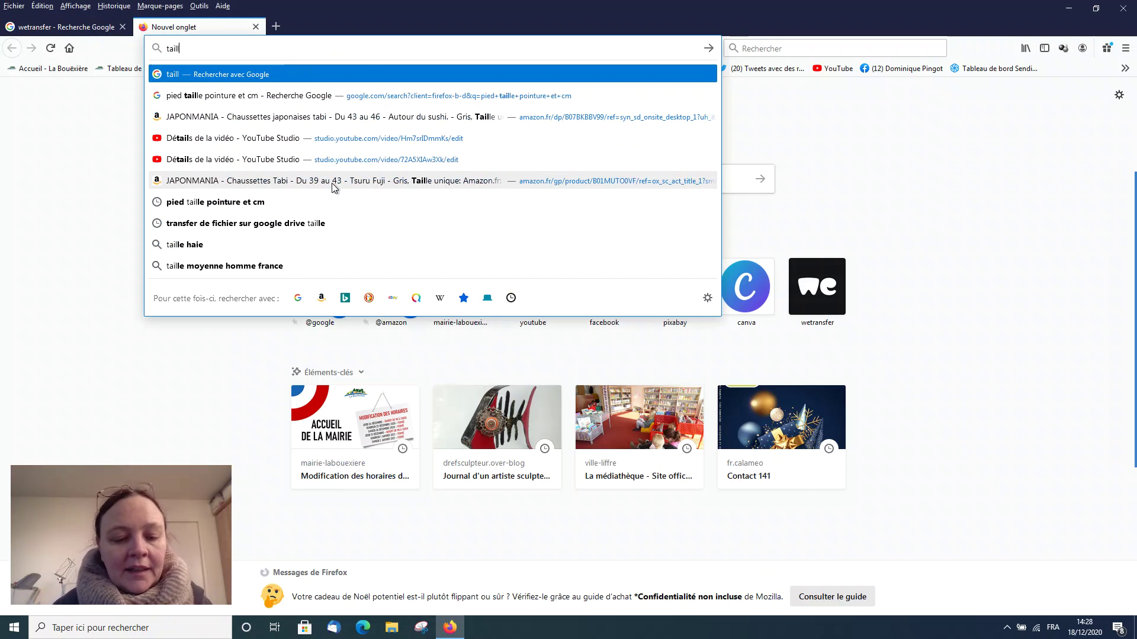
pyautogui.write('e maxim')
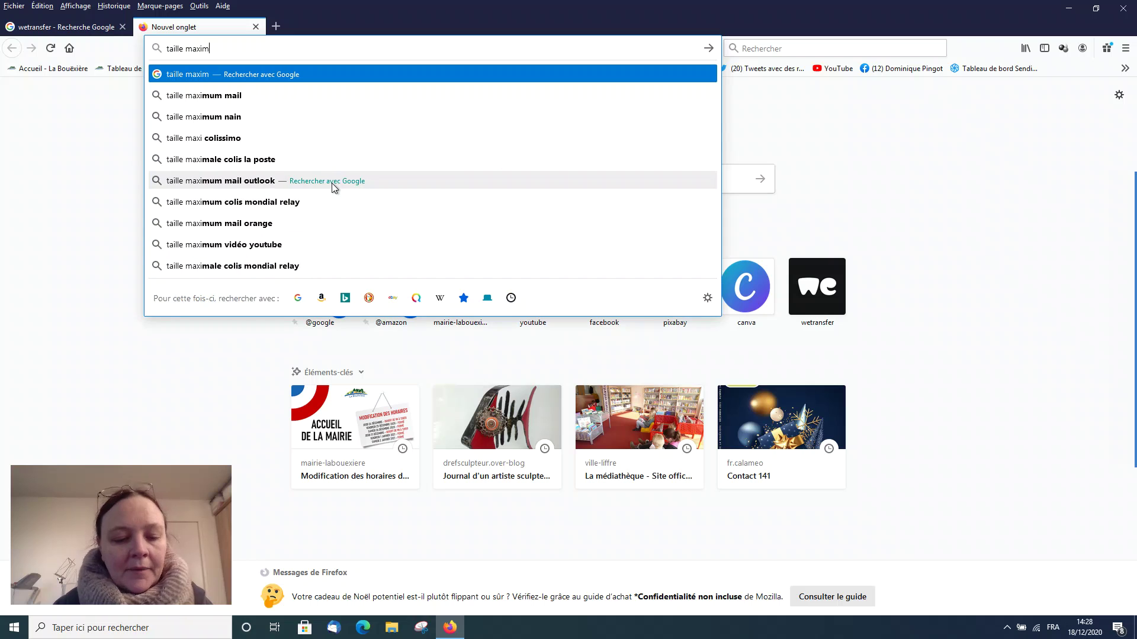
pyautogui.write('ale mail')
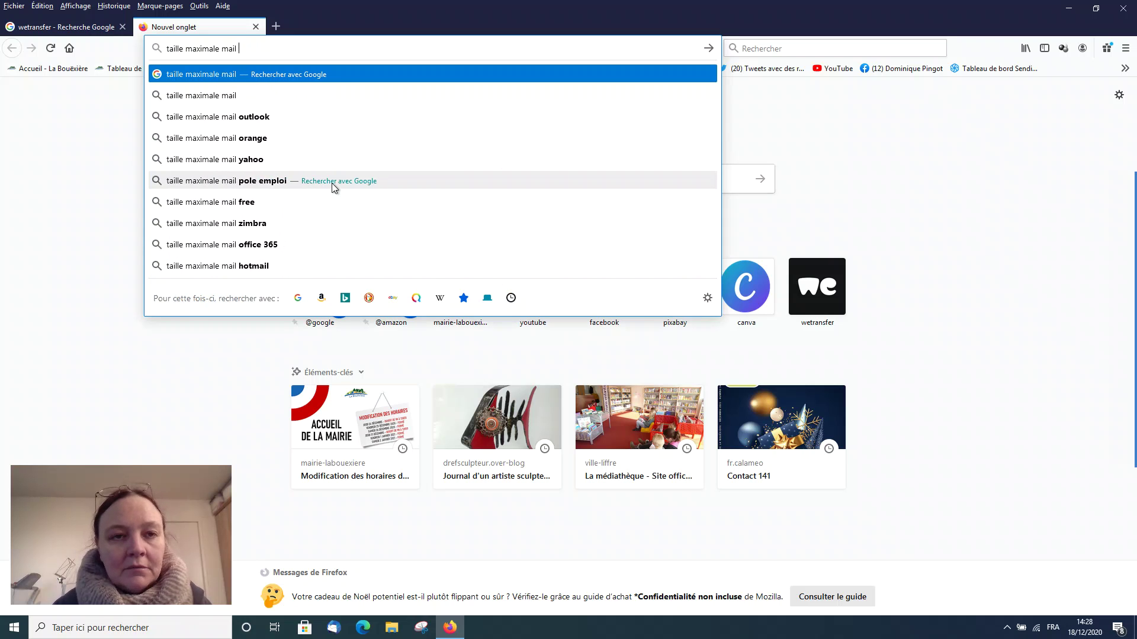
pyautogui.press('BackSpace')
pyautogui.press('BackSpace')
pyautogui.press('BackSpace')
pyautogui.press('BackSpace')
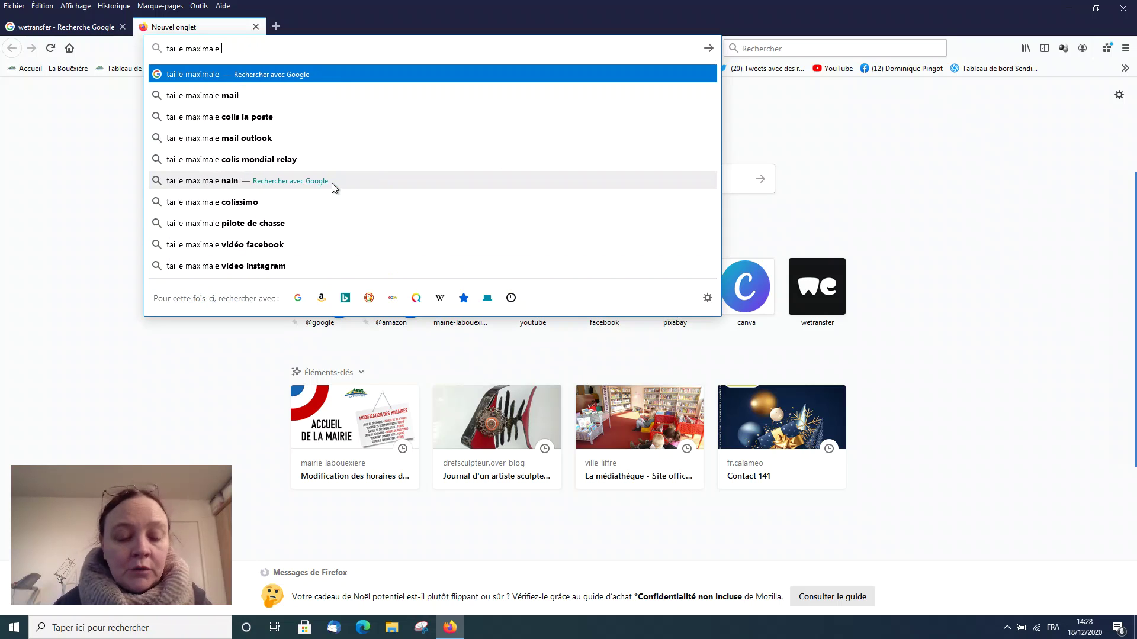
pyautogui.write('gmail')
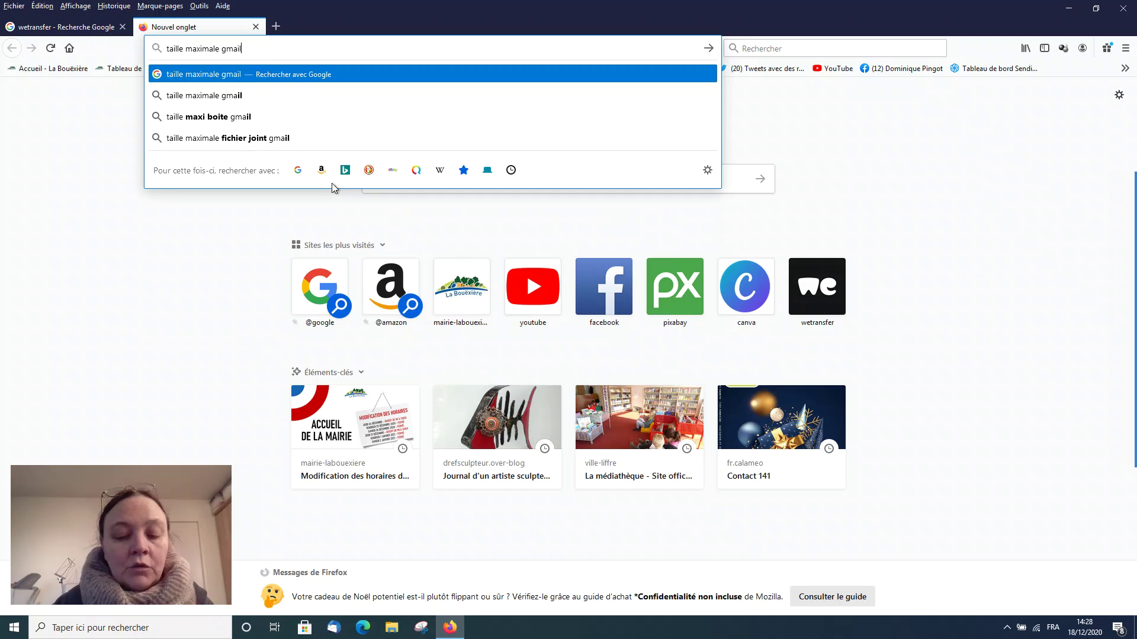
pyautogui.press('Return')
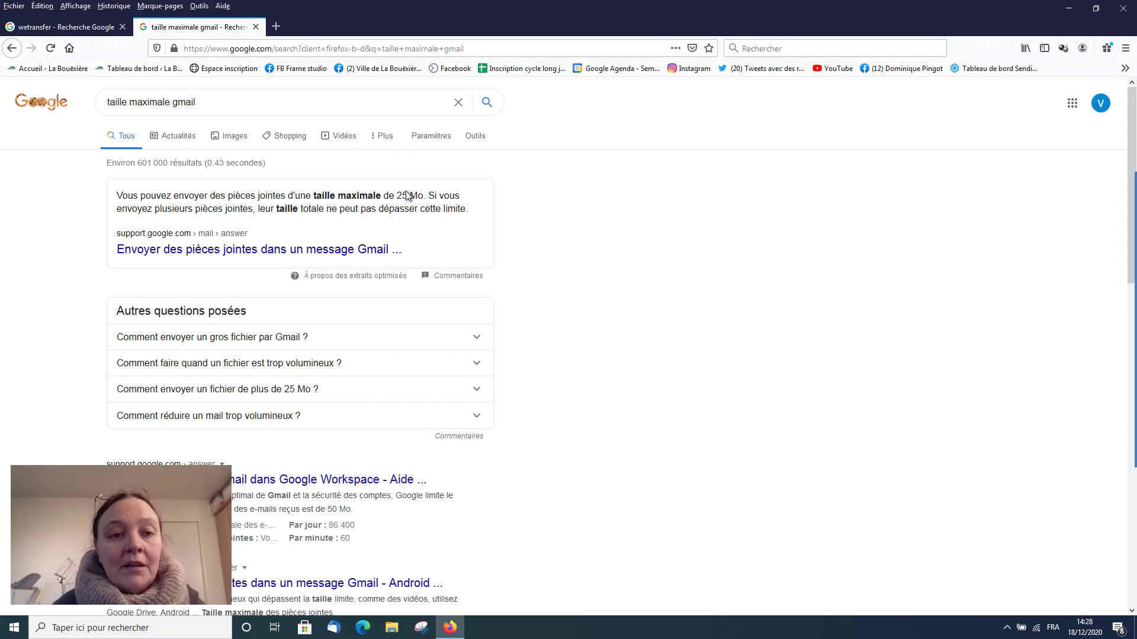
pyautogui.moveTo(396, 195); pyautogui.dragTo(414, 197)
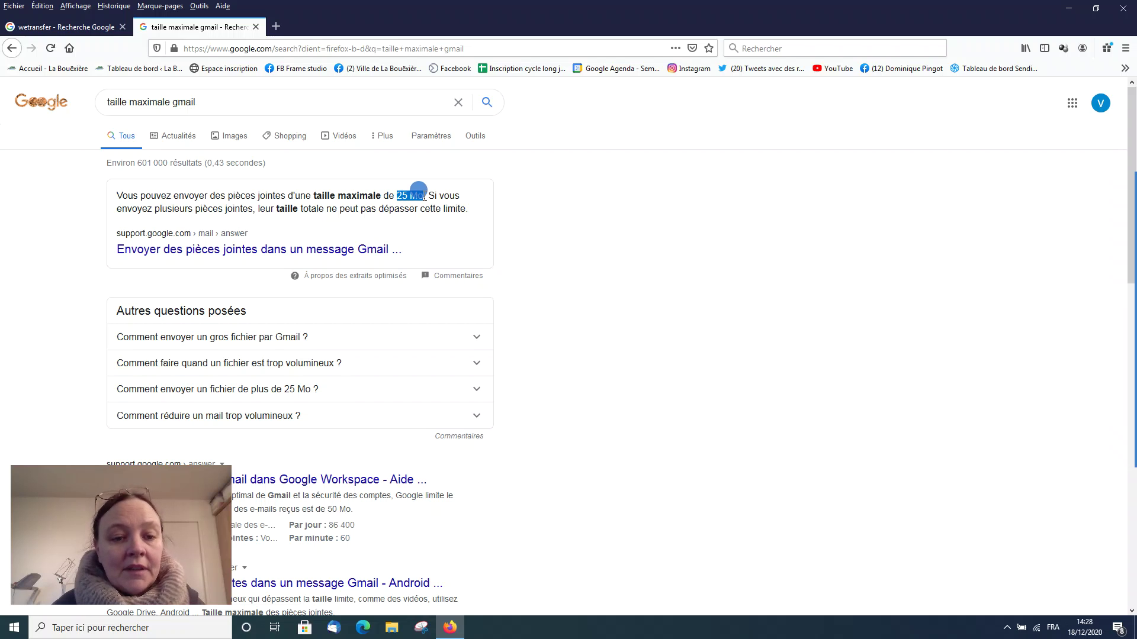
pyautogui.click(415, 195)
# Step: Change the query to 'taille maximale mail orange', which shows a 25 Mo limit
pyautogui.moveTo(201, 102); pyautogui.dragTo(175, 109)
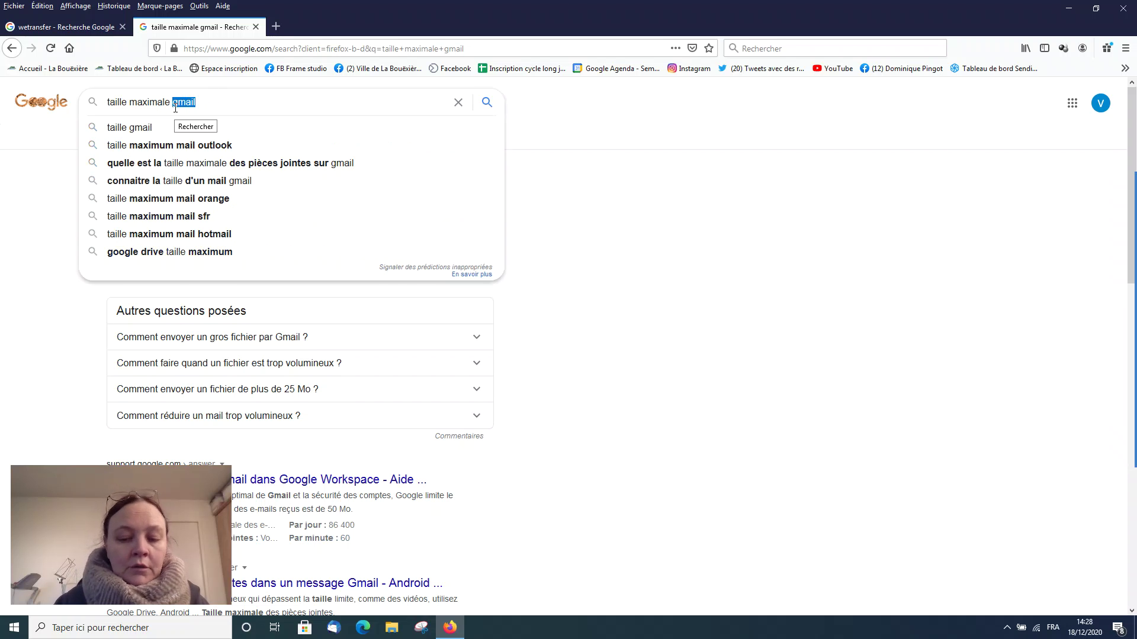
pyautogui.write('mail')
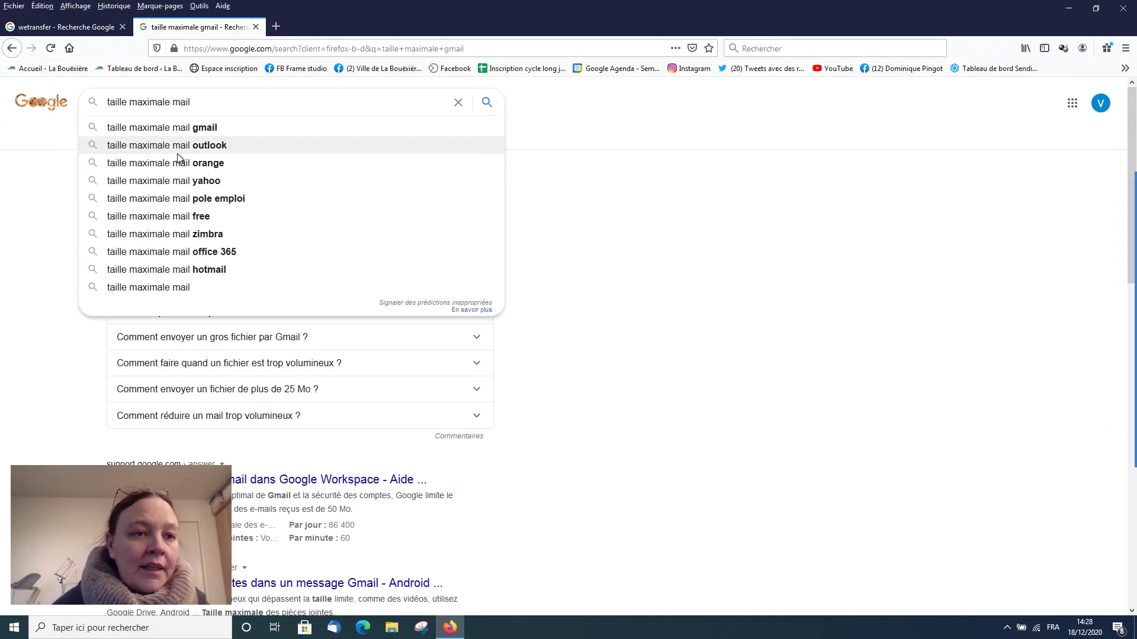
pyautogui.click(173, 162)
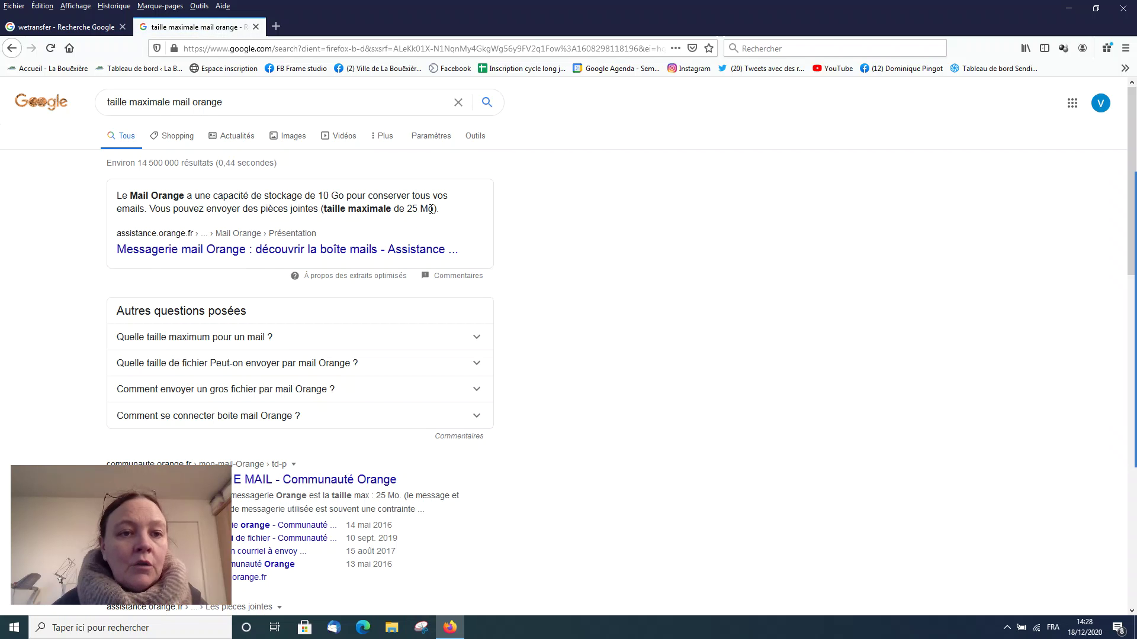
pyautogui.moveTo(229, 102); pyautogui.dragTo(193, 104)
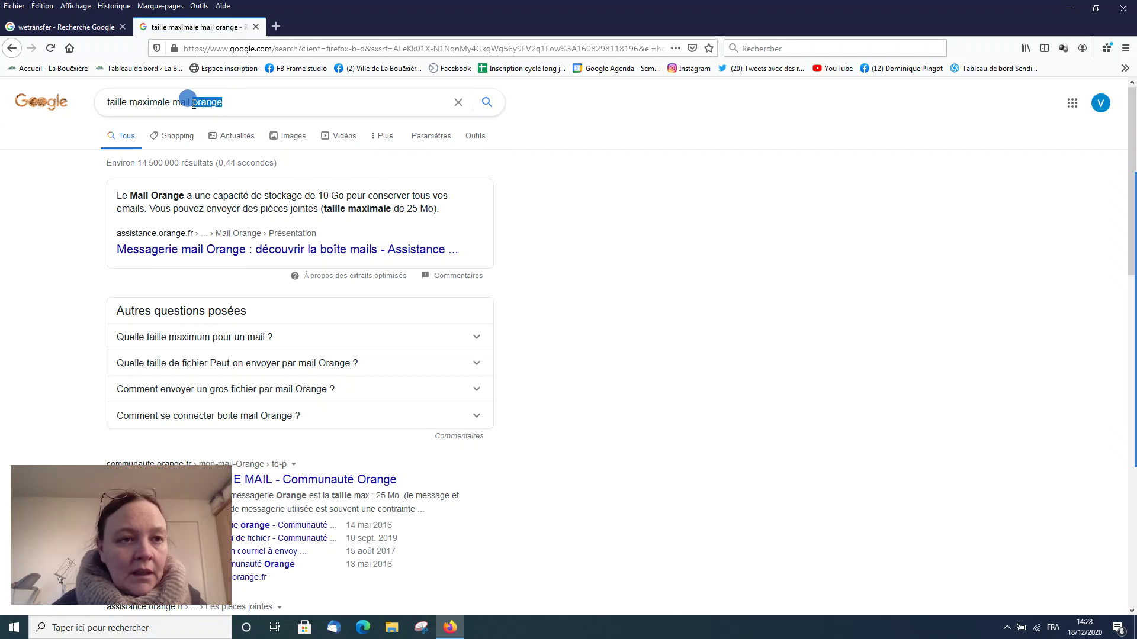
pyautogui.write('sfr')
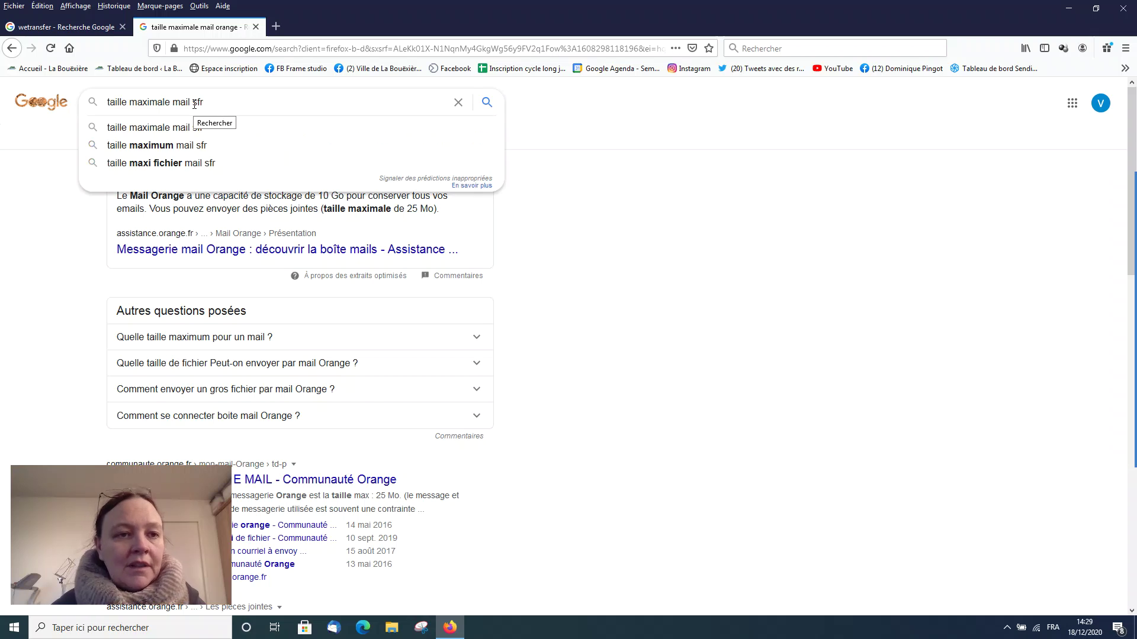
pyautogui.press('Return')
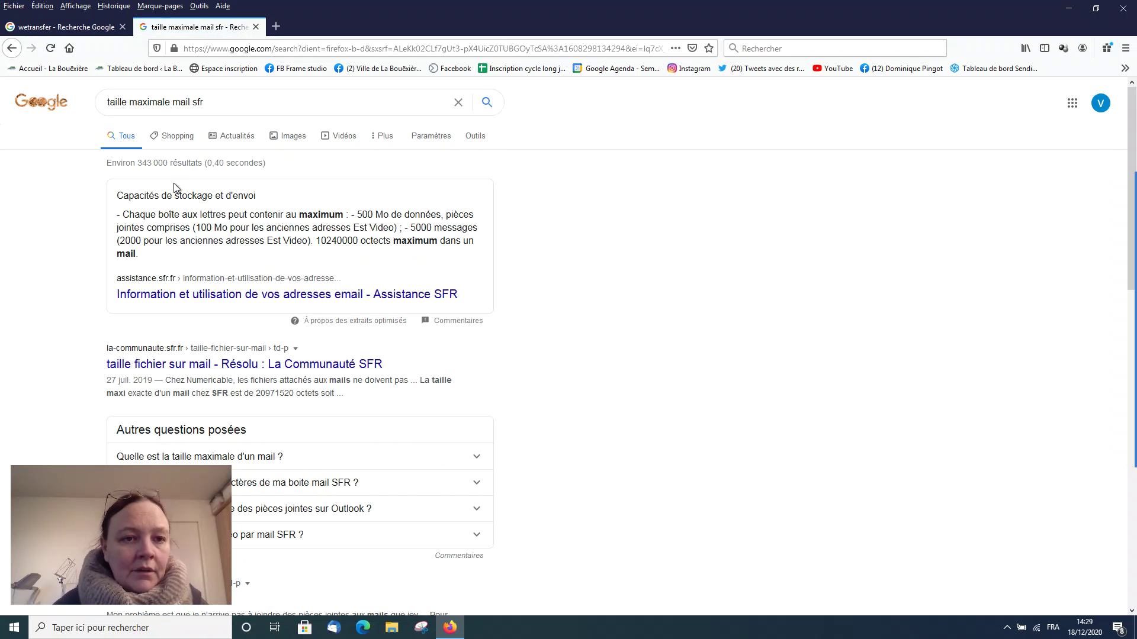
pyautogui.scroll(-2, 193, 232)
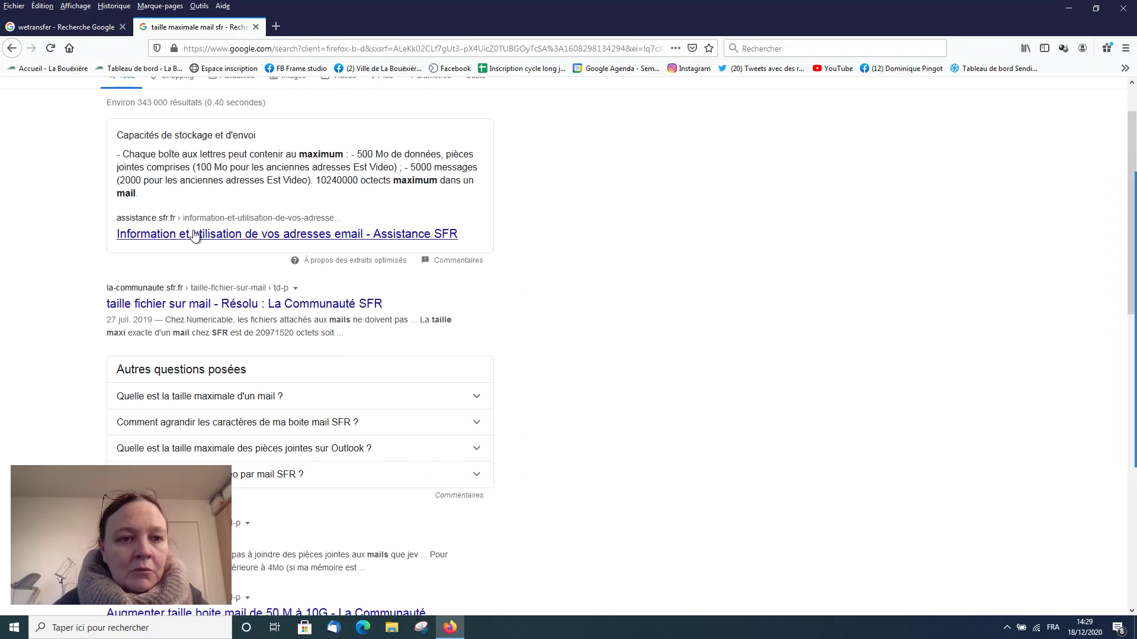
pyautogui.scroll(-4, 195, 235)
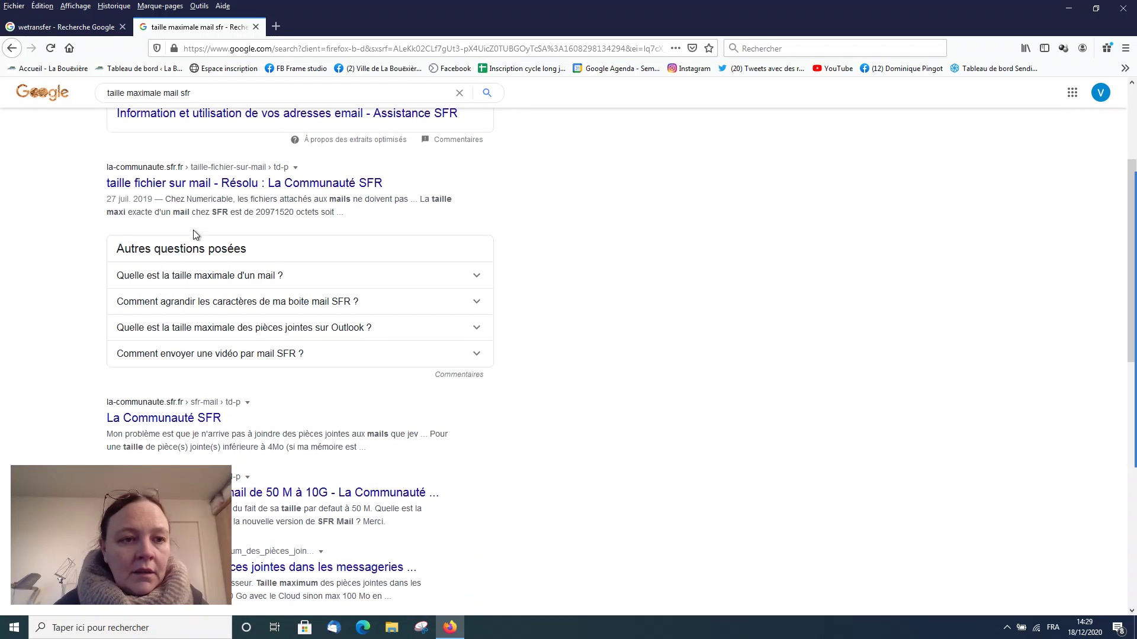
pyautogui.scroll(-2, 196, 224)
pyautogui.click(194, 219)
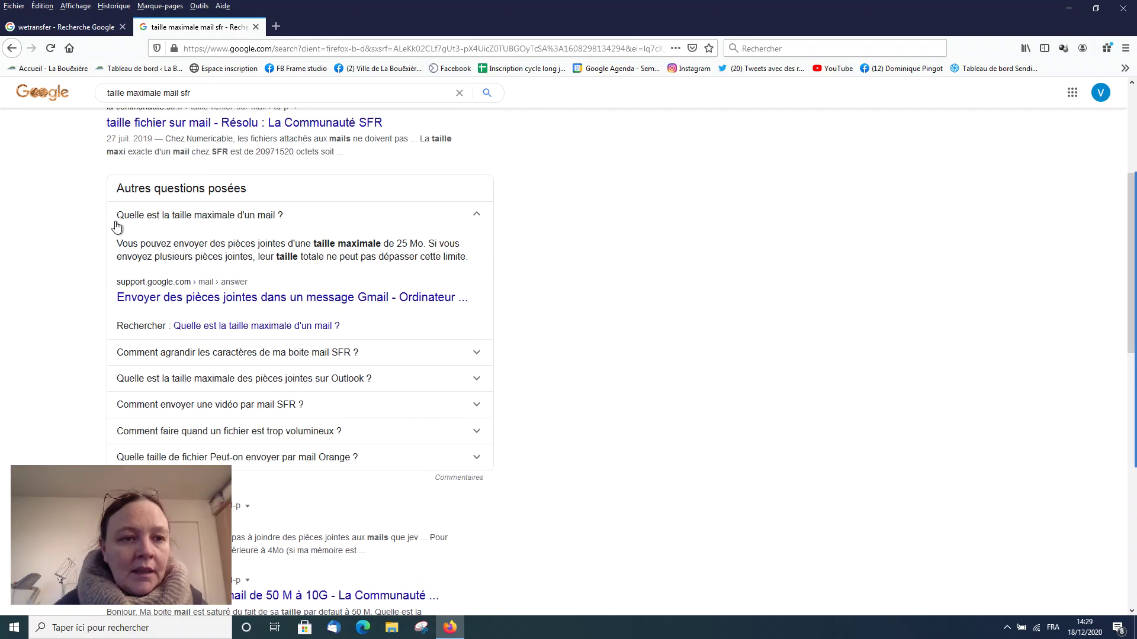
pyautogui.scroll(-2, 117, 224)
pyautogui.scroll(-3, 117, 225)
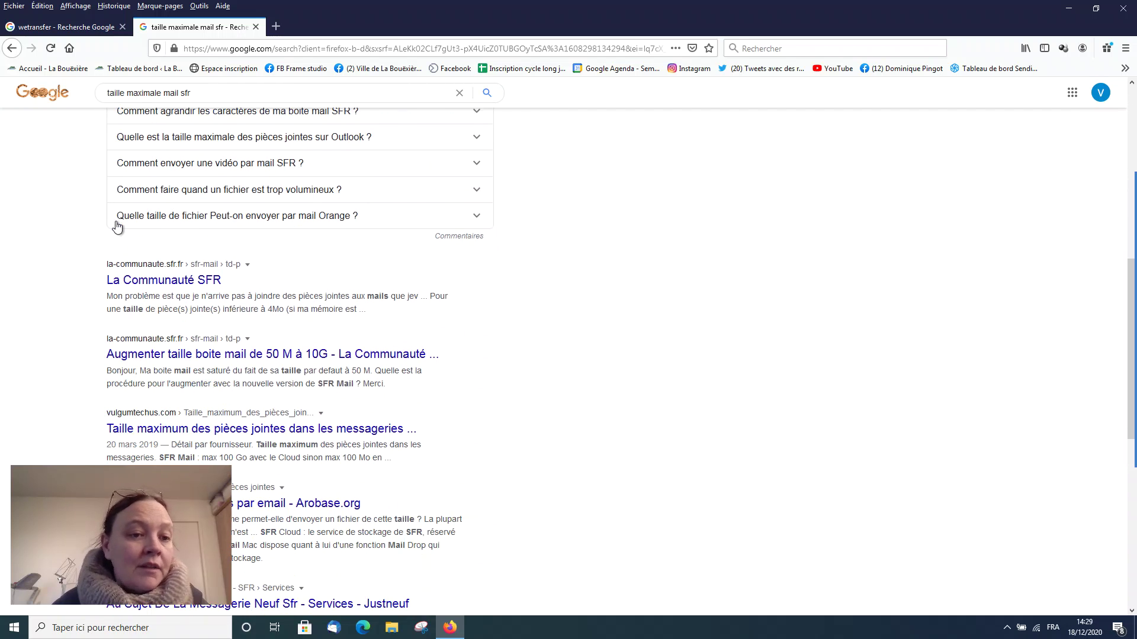
pyautogui.scroll(-1, 116, 225)
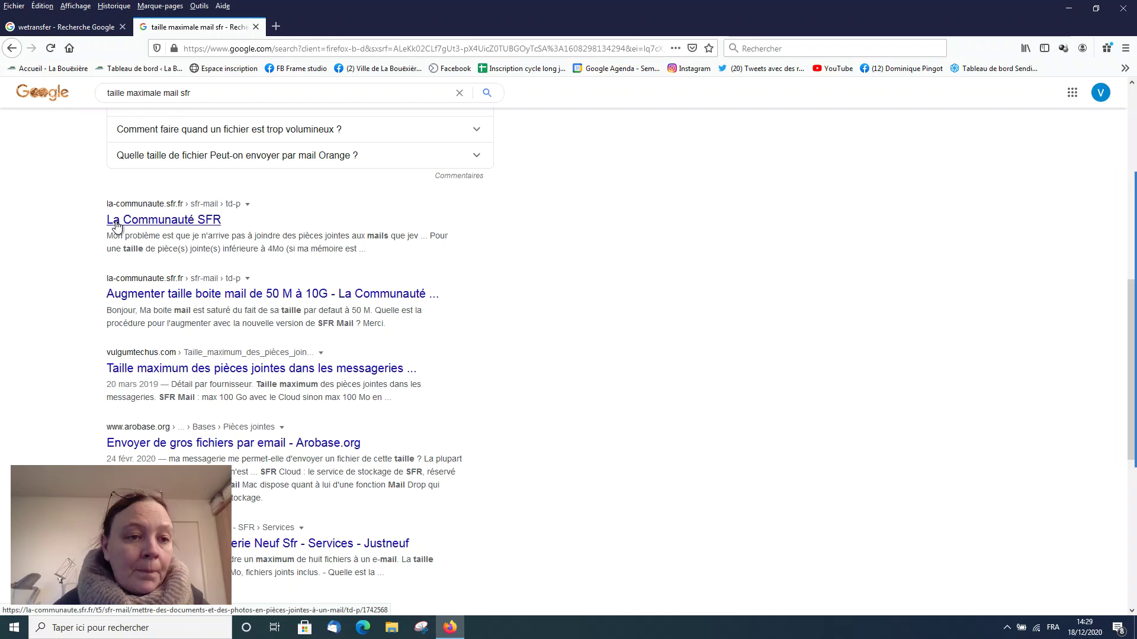
pyautogui.scroll(10, 116, 225)
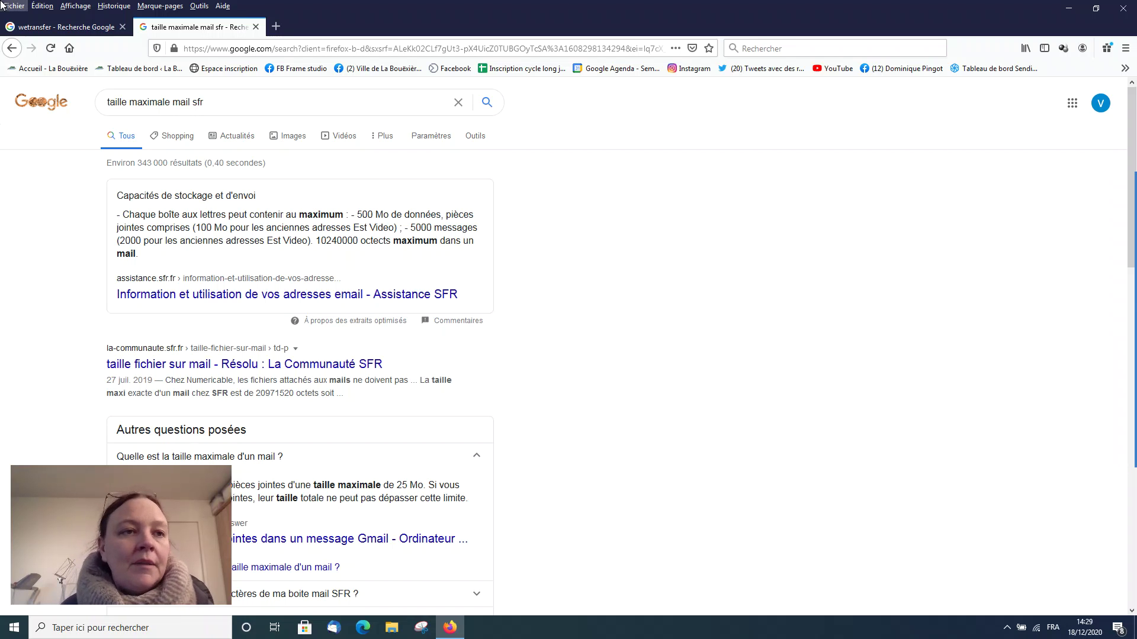
# Step: Open the WeTransfer website from the wetransfer search results
pyautogui.click(59, 26)
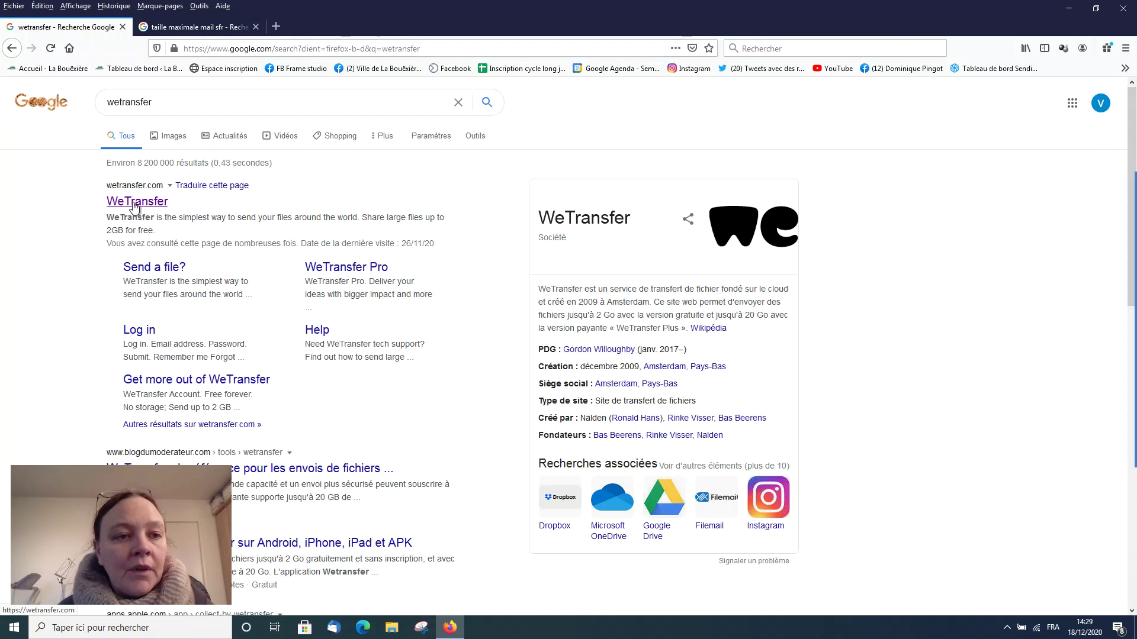
pyautogui.click(136, 203)
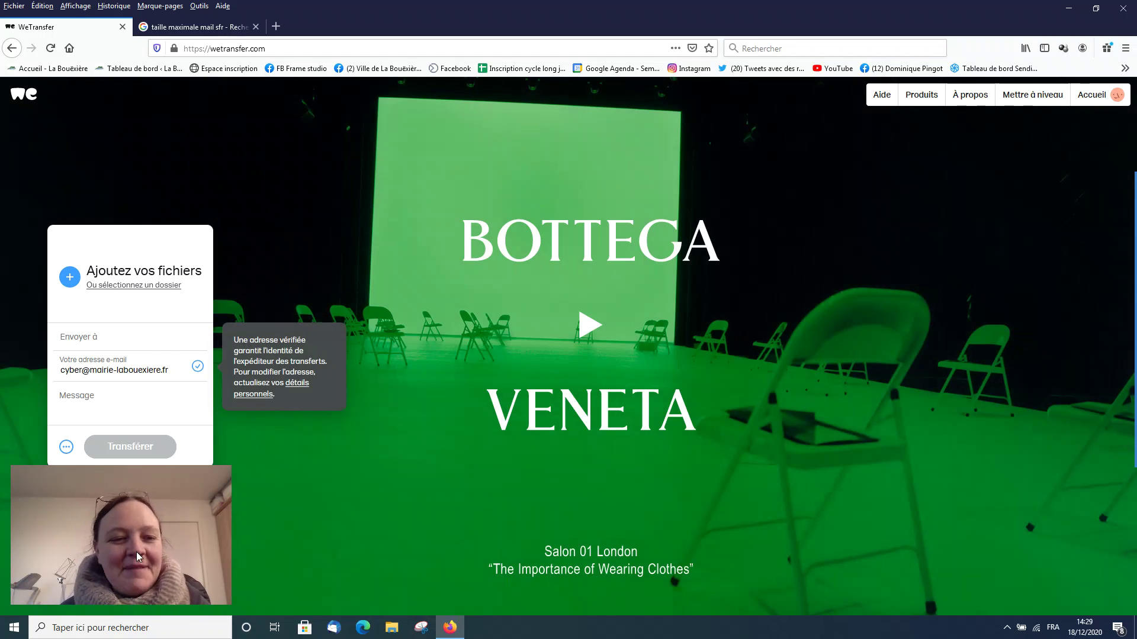
pyautogui.moveTo(1136, 234)
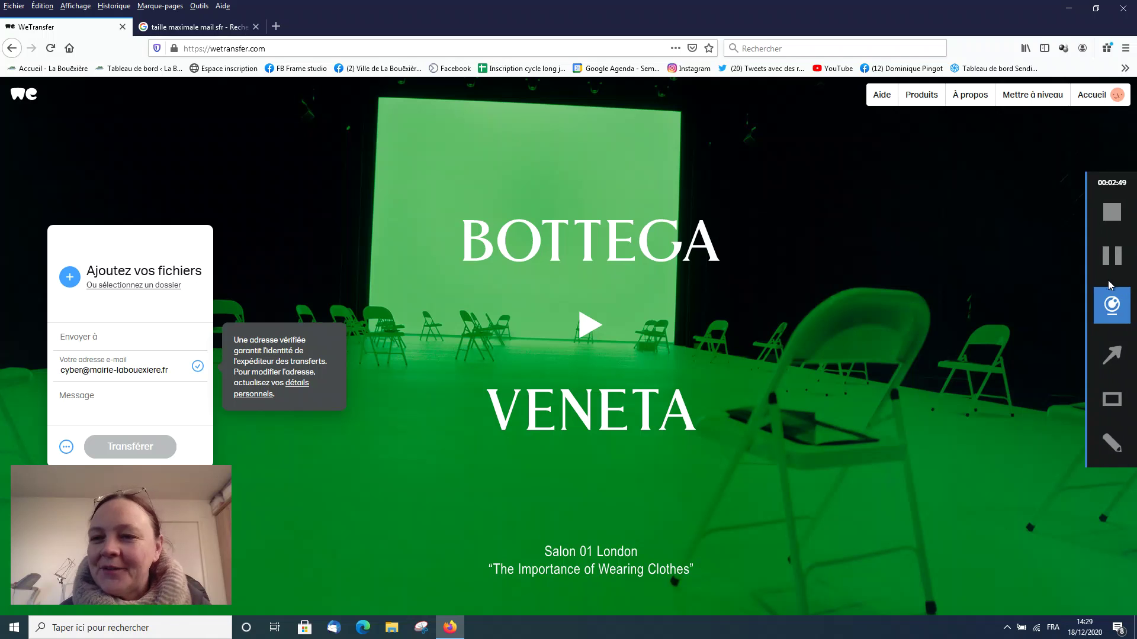
pyautogui.click(1112, 257)
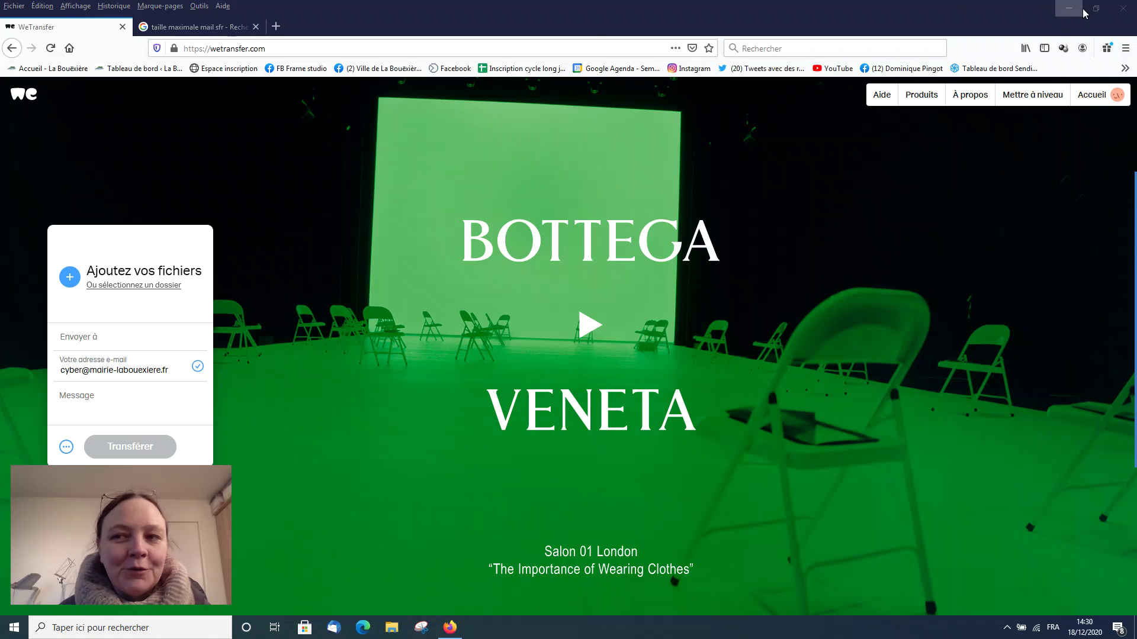
# Step: Restore the Firefox window to a smaller size and move it right of the desktop icons
pyautogui.doubleClick(957, 6)
pyautogui.moveTo(672, 20); pyautogui.dragTo(907, 20)
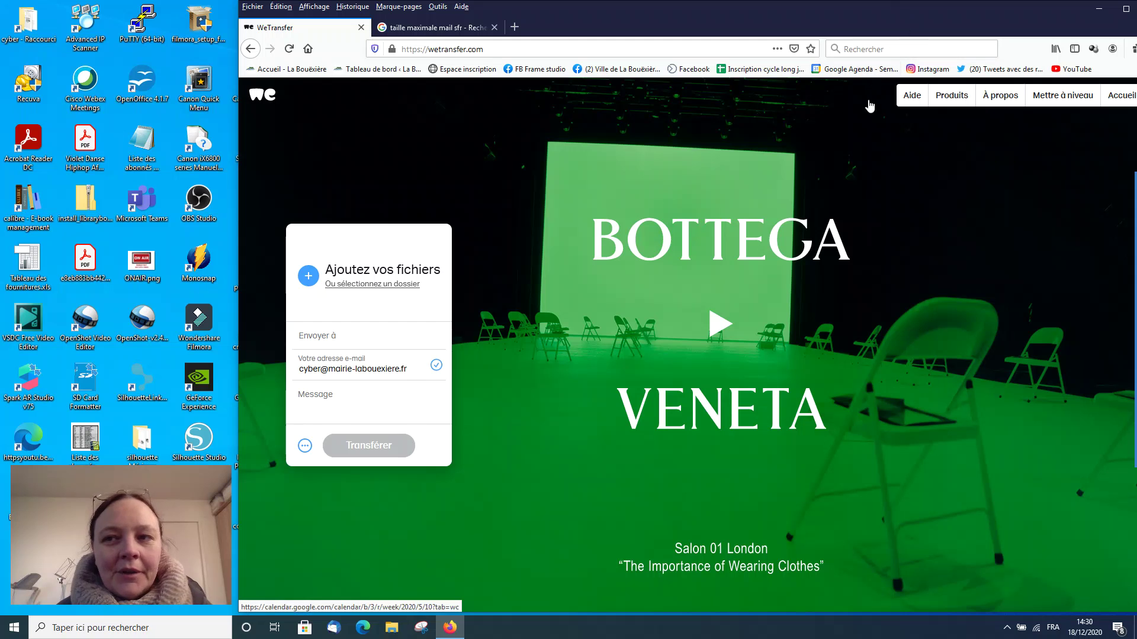
pyautogui.moveTo(786, 12); pyautogui.dragTo(782, 15)
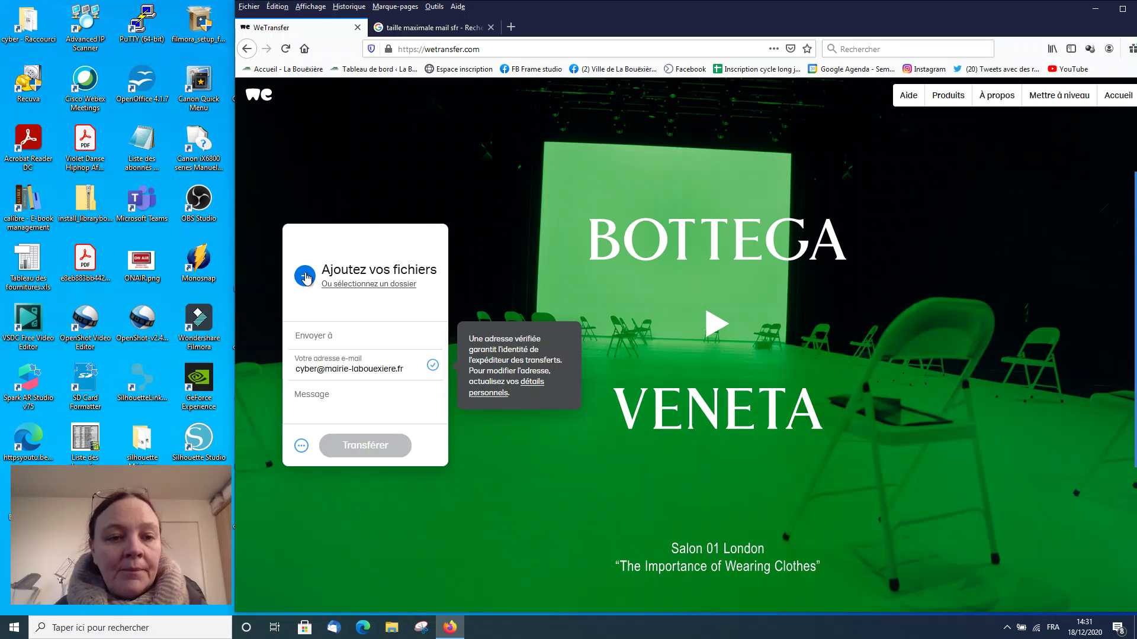
# Step: Attach Plaquette-culturelle-janv-juin-2021.pdf (71 Mo) from Affiches 2021 > Plaquette Culturelle janv juin 2021
pyautogui.click(305, 282)
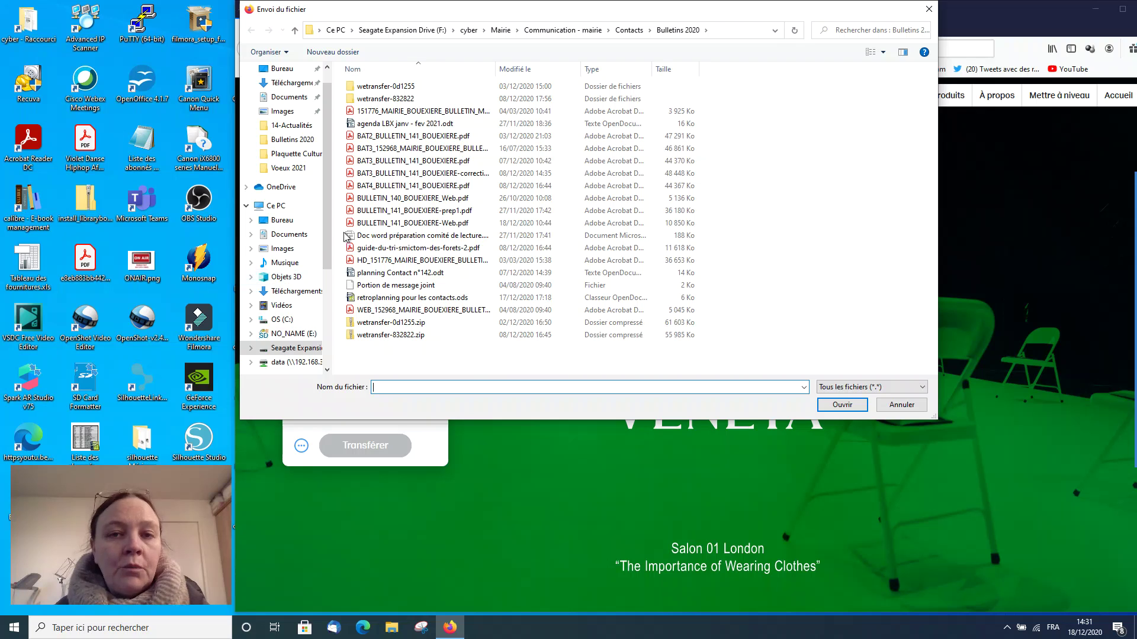
pyautogui.click(608, 31)
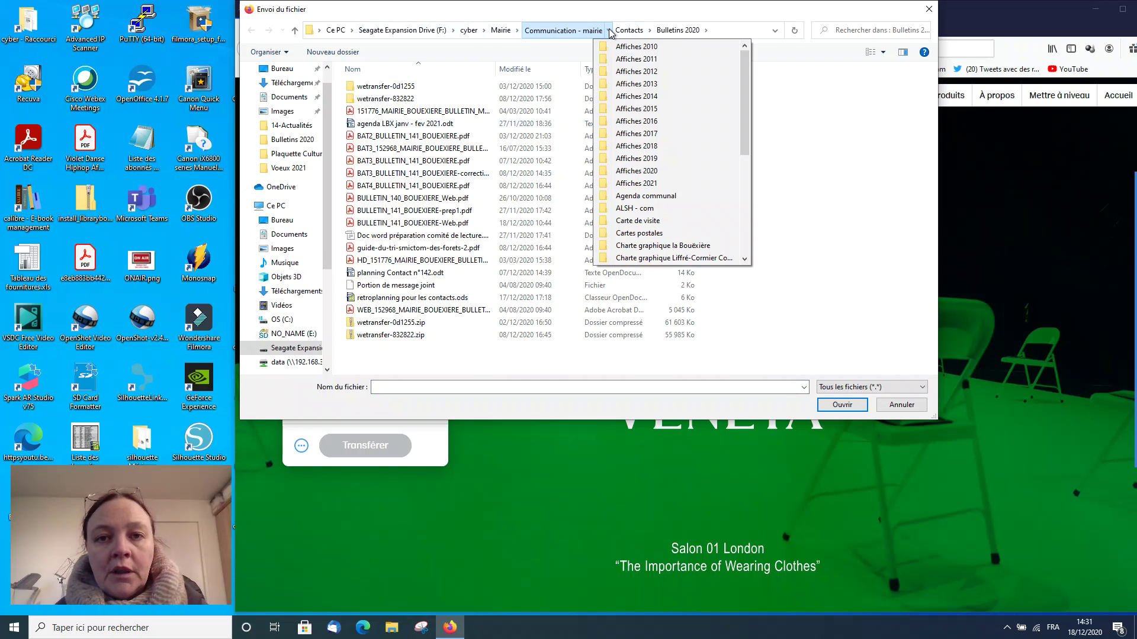
pyautogui.click(639, 183)
pyautogui.click(375, 151)
pyautogui.doubleClick(375, 150)
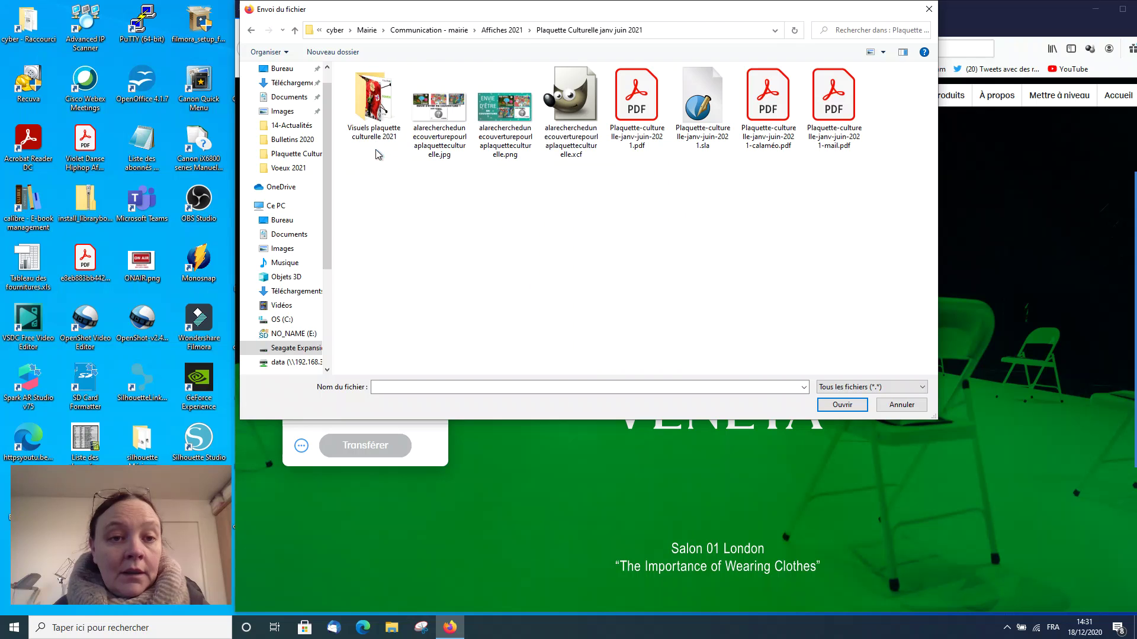
pyautogui.click(641, 106)
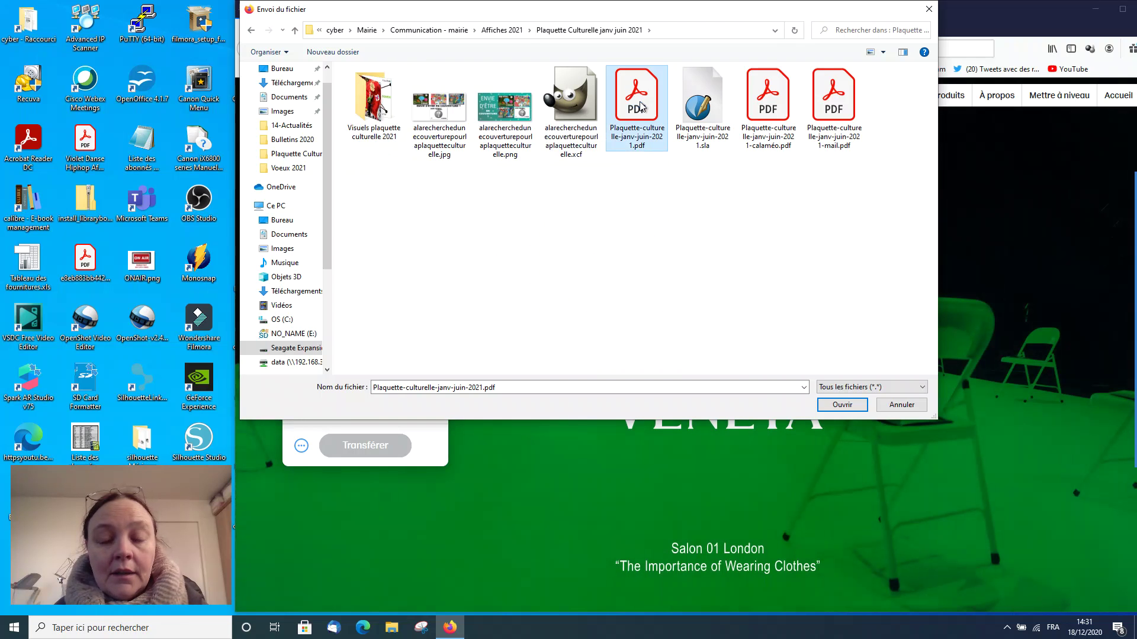
pyautogui.doubleClick(641, 106)
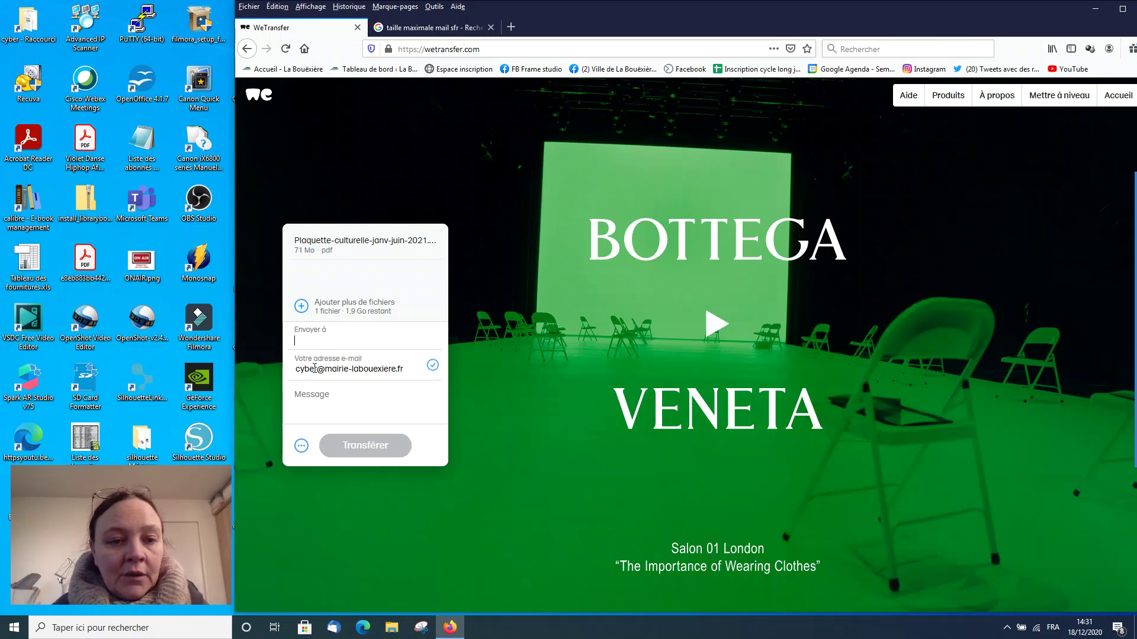
pyautogui.click(315, 367)
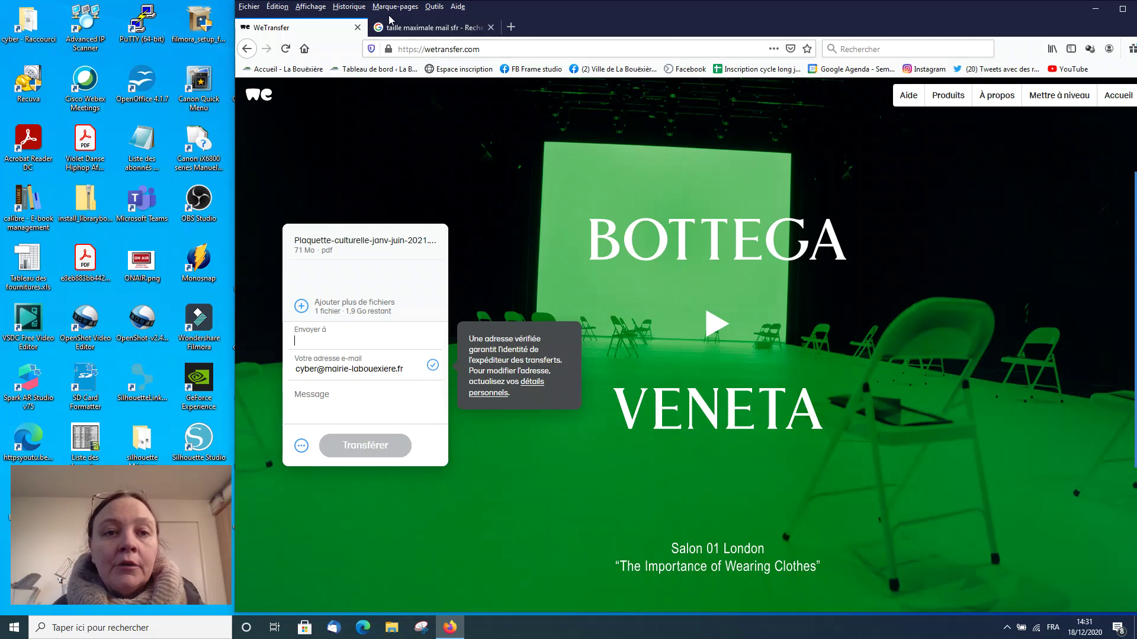
# Step: Open Gmail from the Google apps grid on the SFR mail size results tab
pyautogui.click(404, 30)
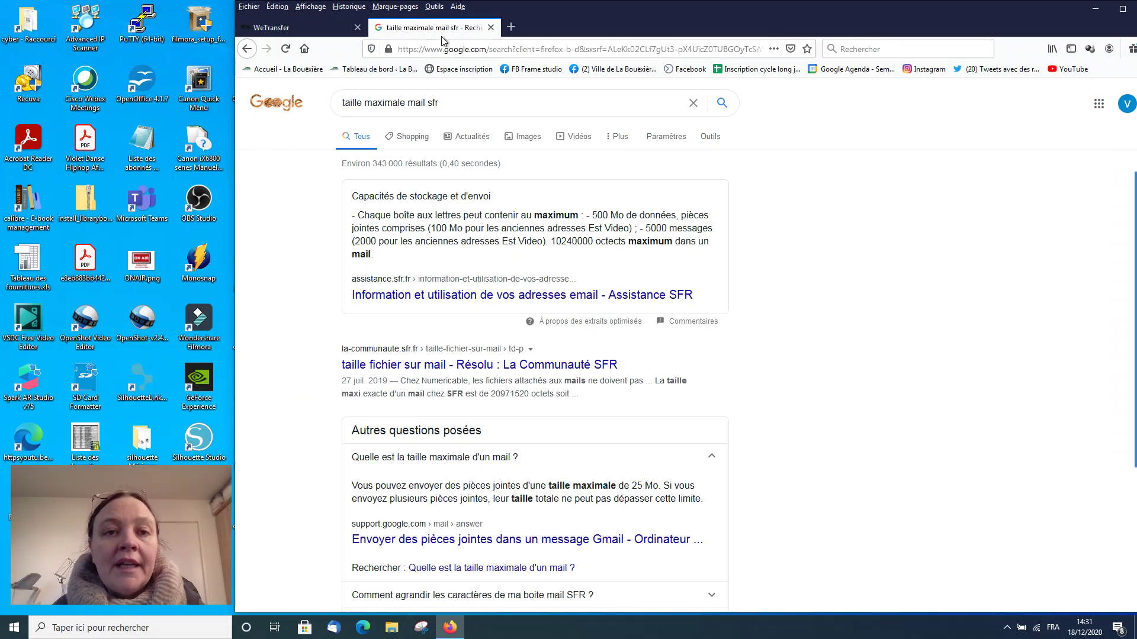
pyautogui.click(312, 31)
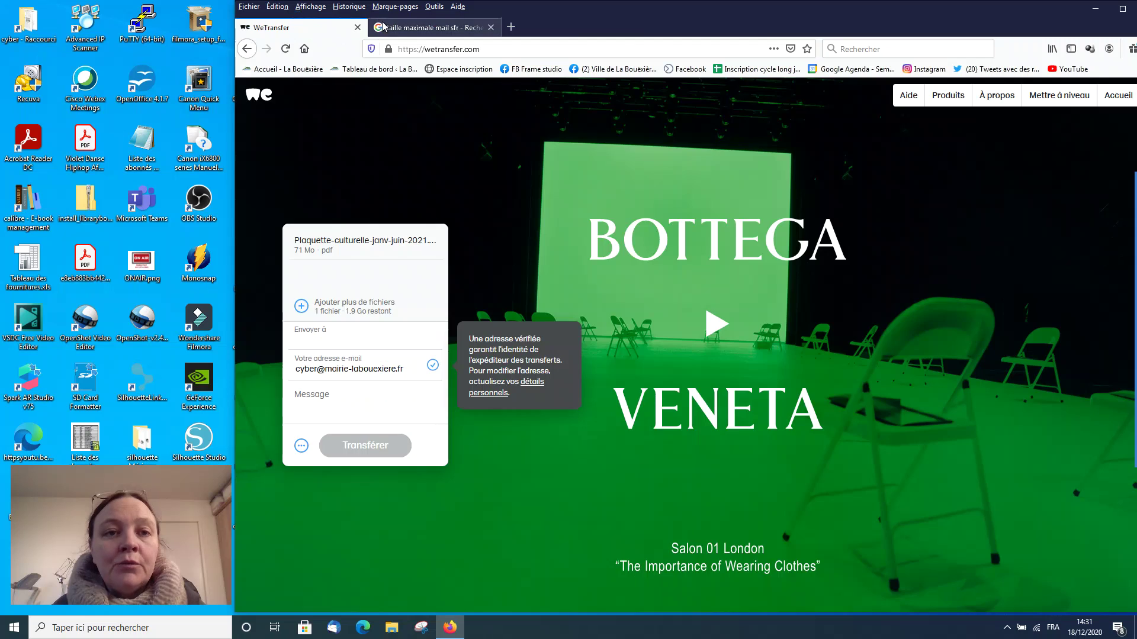
pyautogui.click(386, 33)
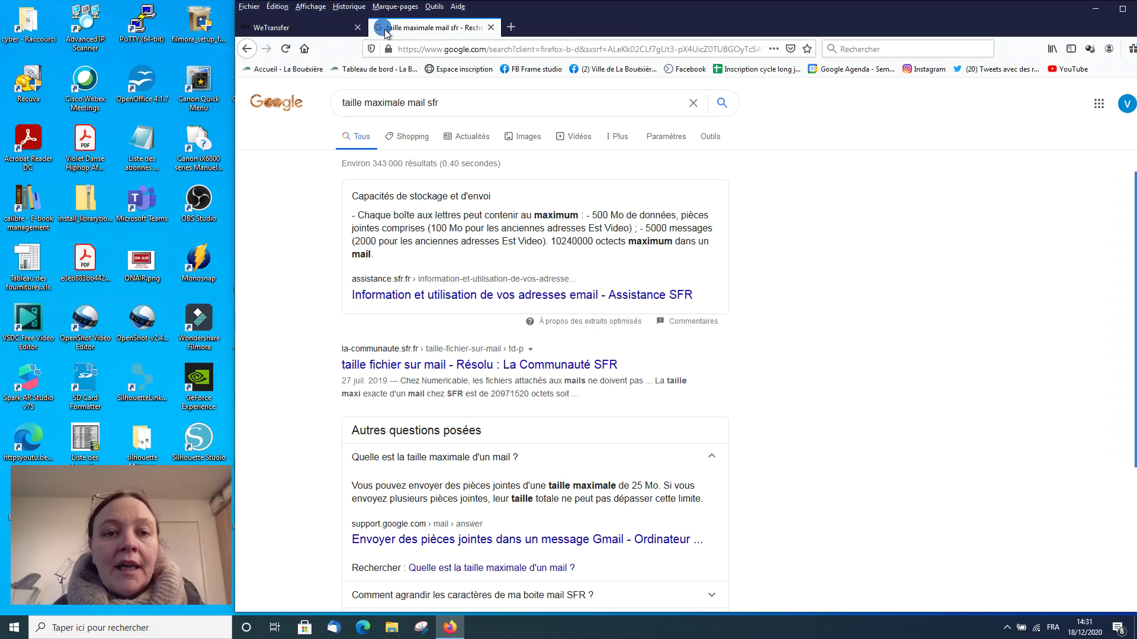
pyautogui.click(1099, 103)
pyautogui.click(1049, 287)
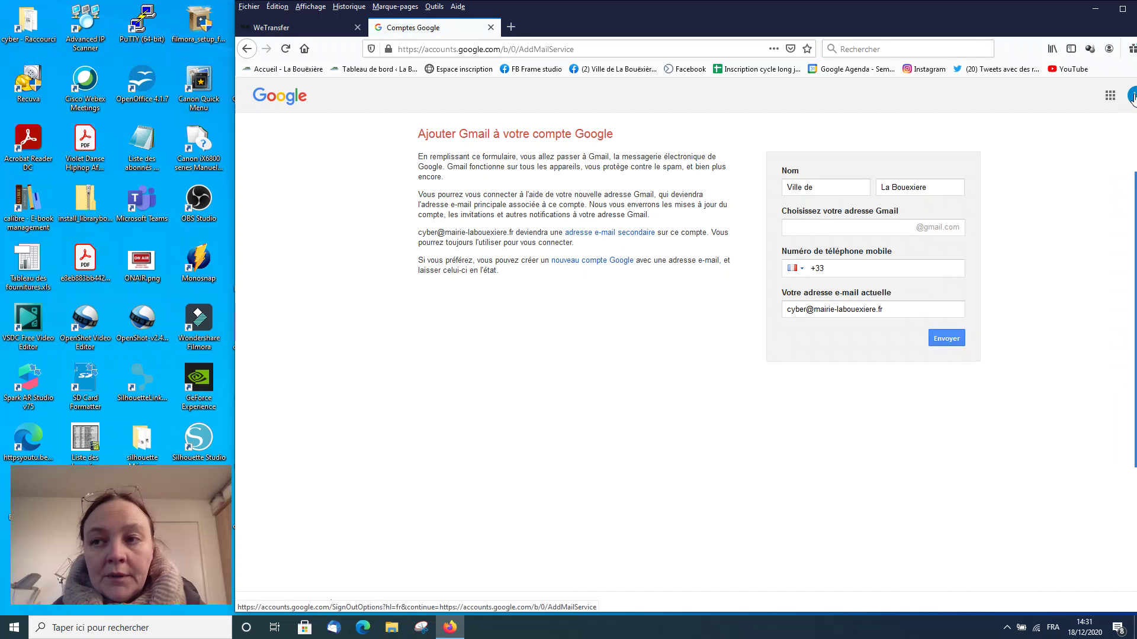
pyautogui.moveTo(1049, 20); pyautogui.dragTo(986, 15)
# Step: Switch Google to the other signed-in account through the avatar menu
pyautogui.click(1080, 100)
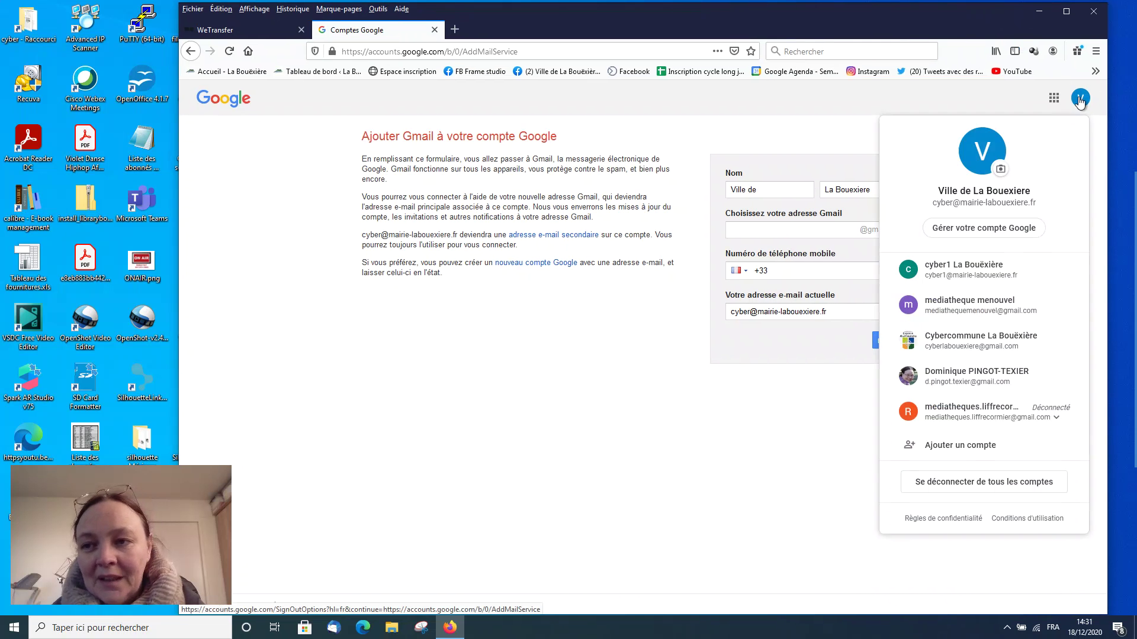
pyautogui.click(948, 336)
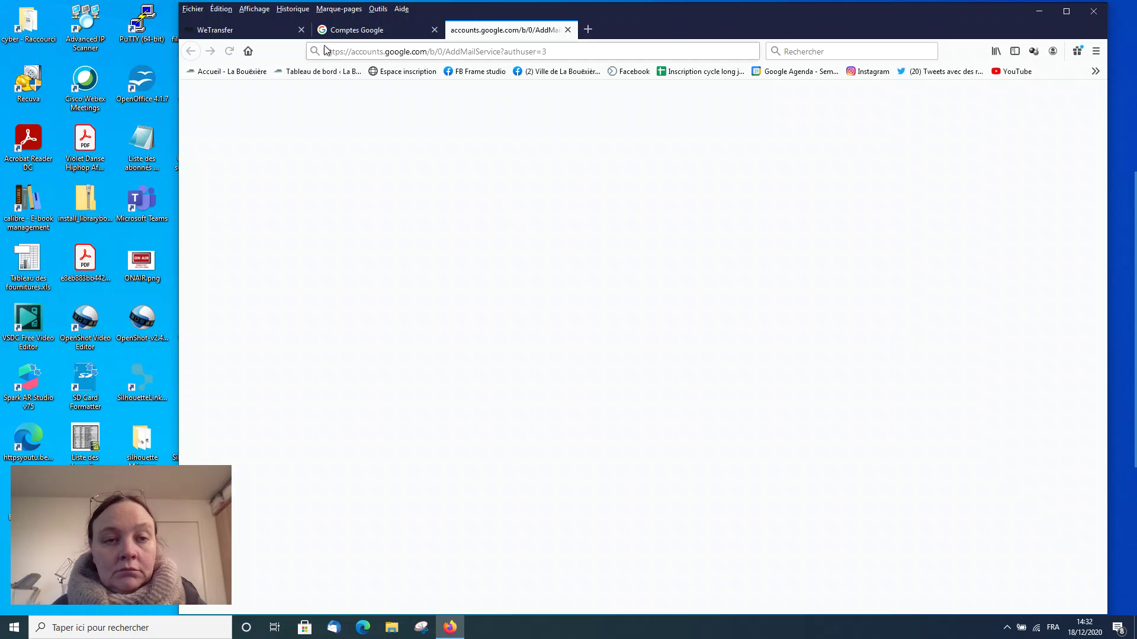
pyautogui.click(351, 33)
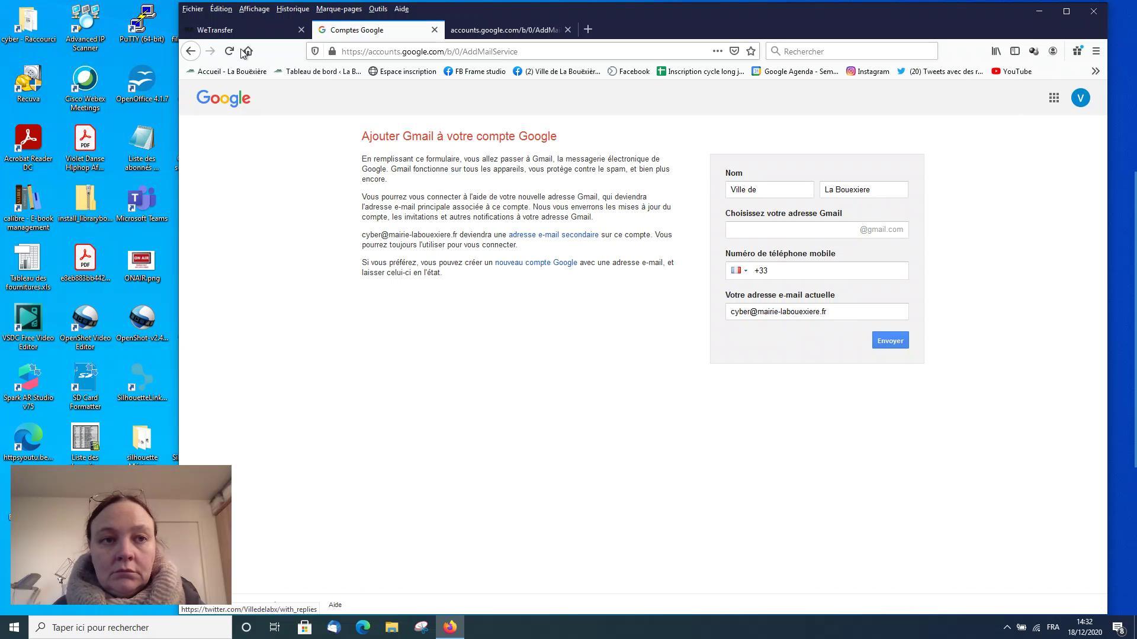
pyautogui.click(191, 52)
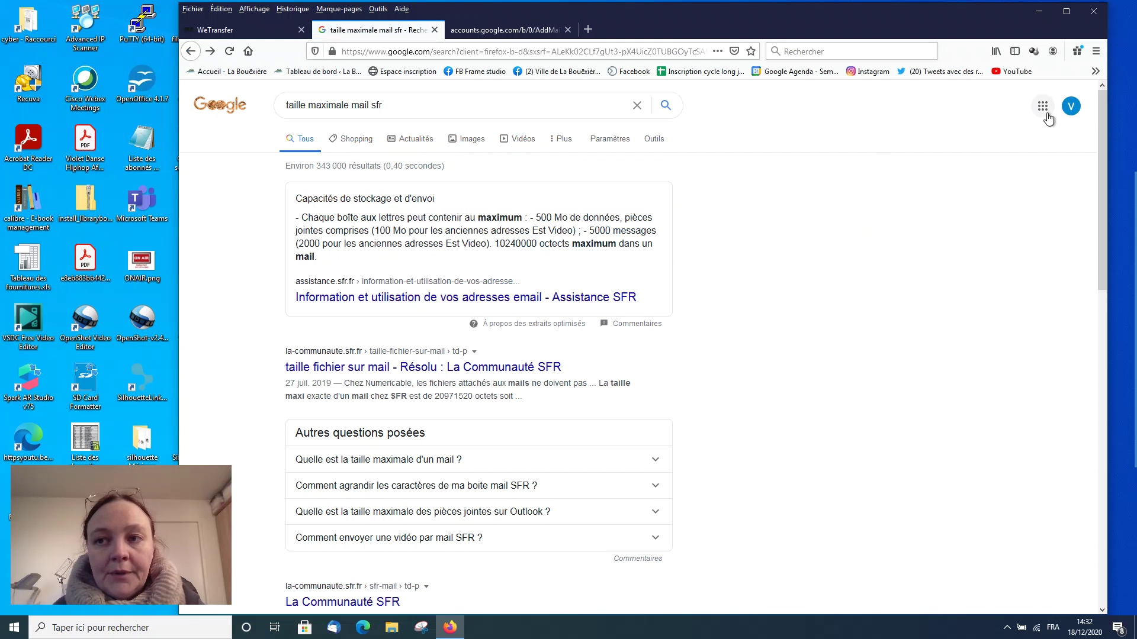
pyautogui.click(1068, 109)
pyautogui.click(961, 351)
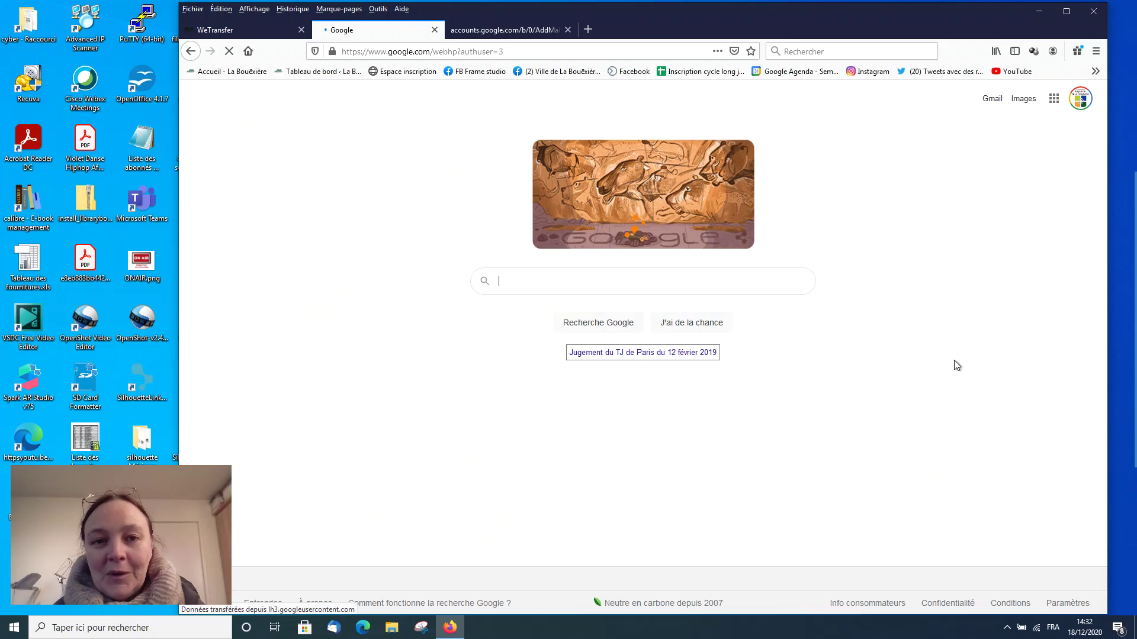
# Step: Open Gmail from the apps grid and close the extra accounts.google.com tab
pyautogui.click(1054, 98)
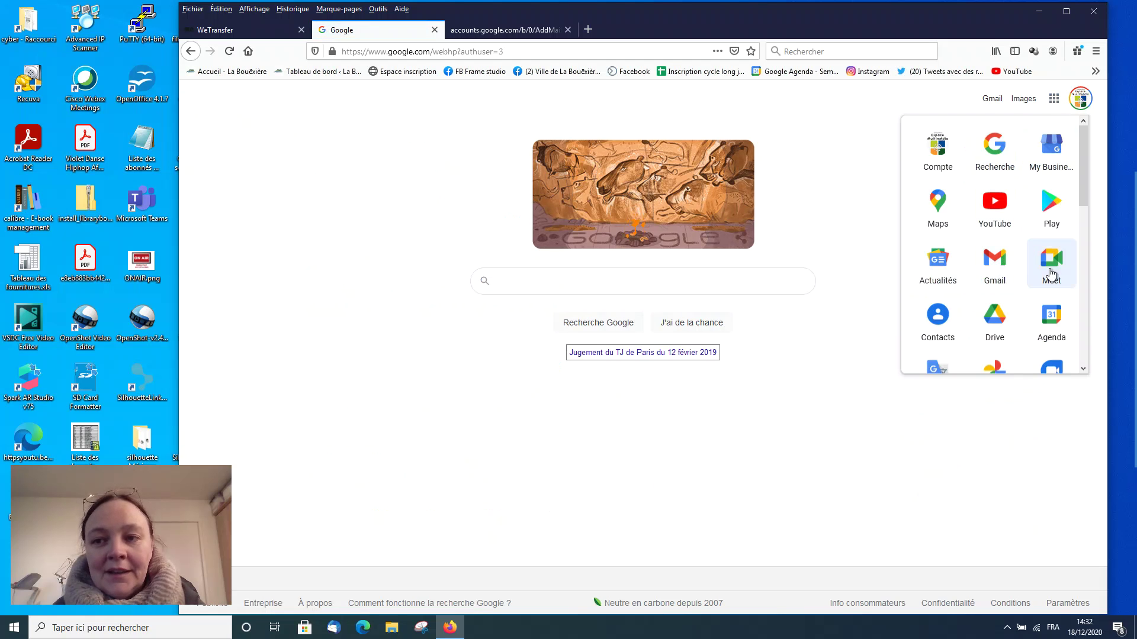
pyautogui.click(1006, 275)
pyautogui.click(567, 29)
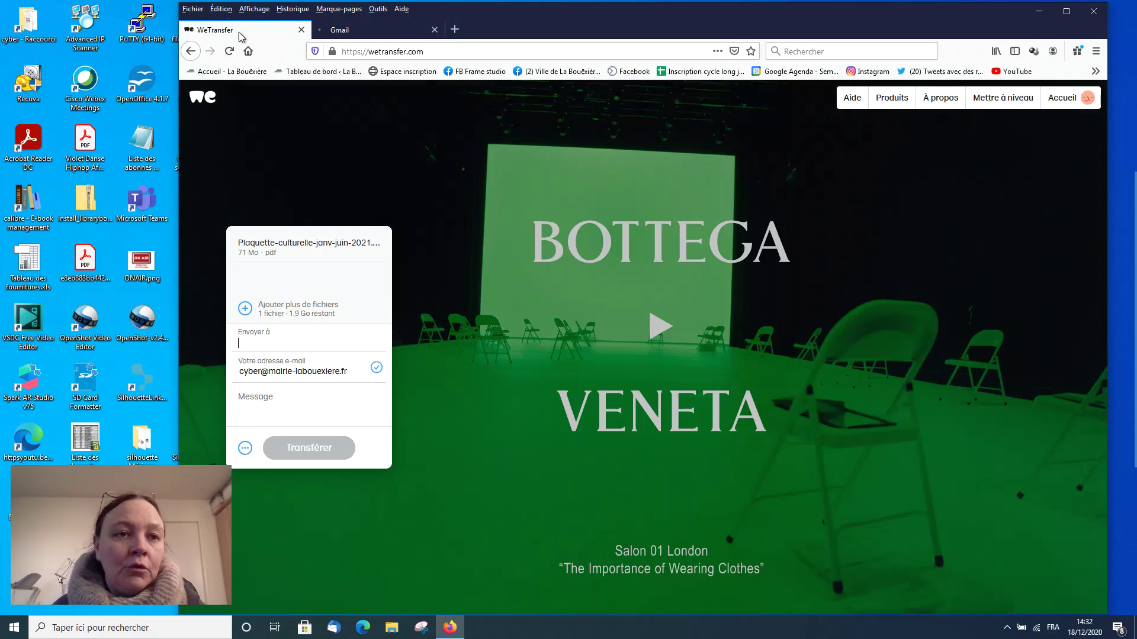
pyautogui.click(278, 29)
pyautogui.click(331, 31)
pyautogui.moveTo(1125, 308)
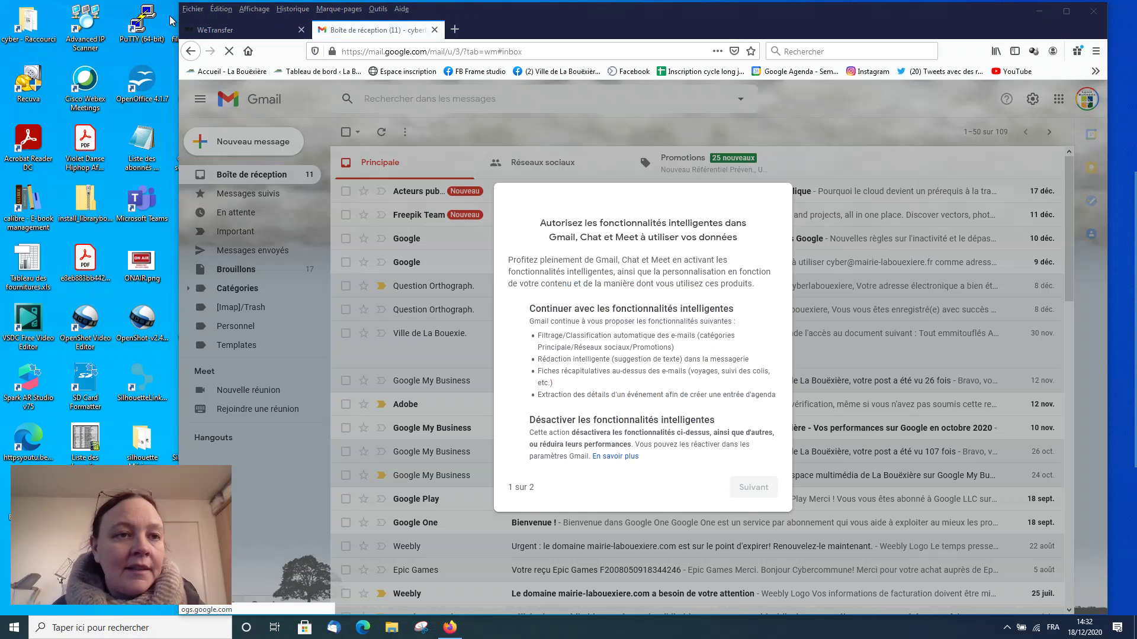
# Step: Go back and forth between the WeTransfer and Gmail tabs, ending on Gmail's prompt
pyautogui.moveTo(172, 13)
pyautogui.mouseDown()
pyautogui.moveTo(239, 43)
pyautogui.moveTo(453, 50)
pyautogui.mouseUp()
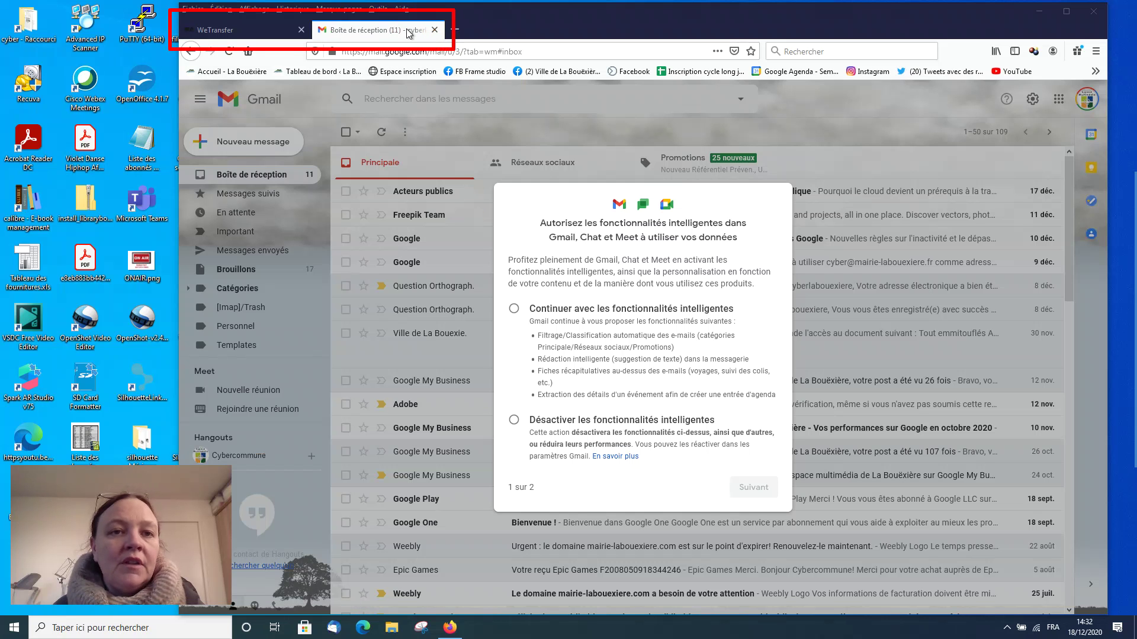
pyautogui.click(225, 32)
pyautogui.click(361, 33)
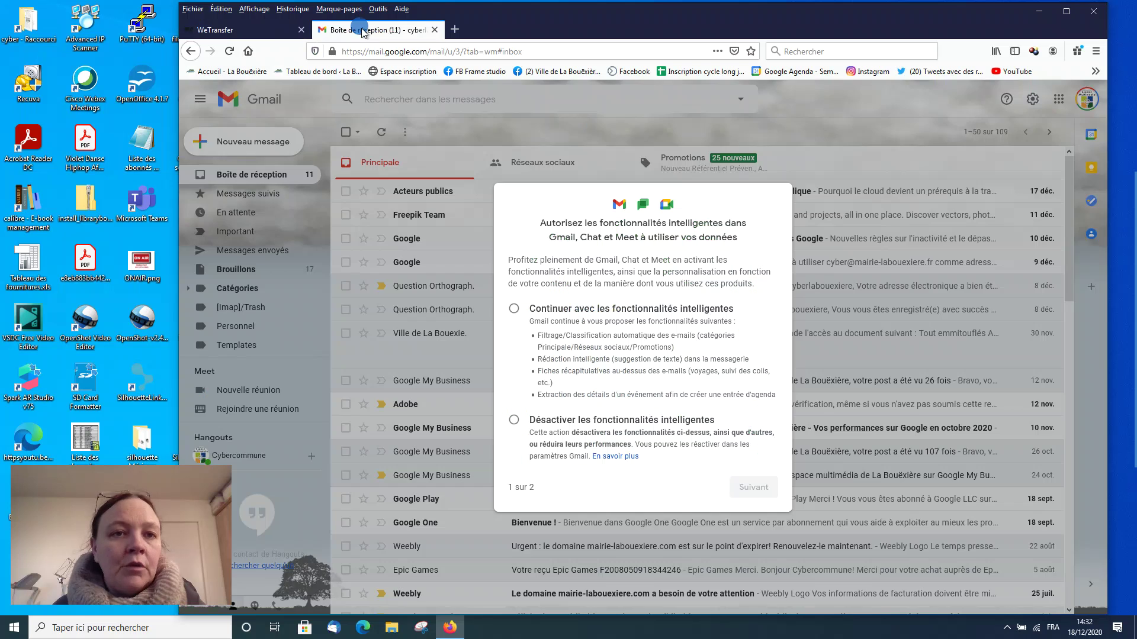
pyautogui.click(263, 34)
pyautogui.click(343, 33)
pyautogui.click(246, 32)
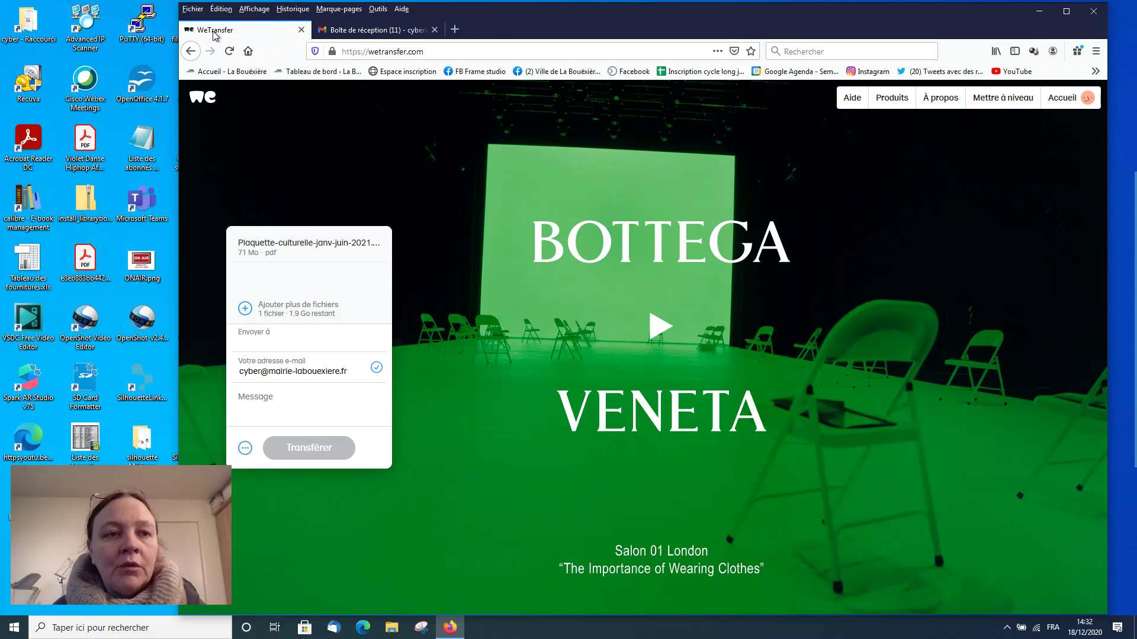
pyautogui.click(359, 33)
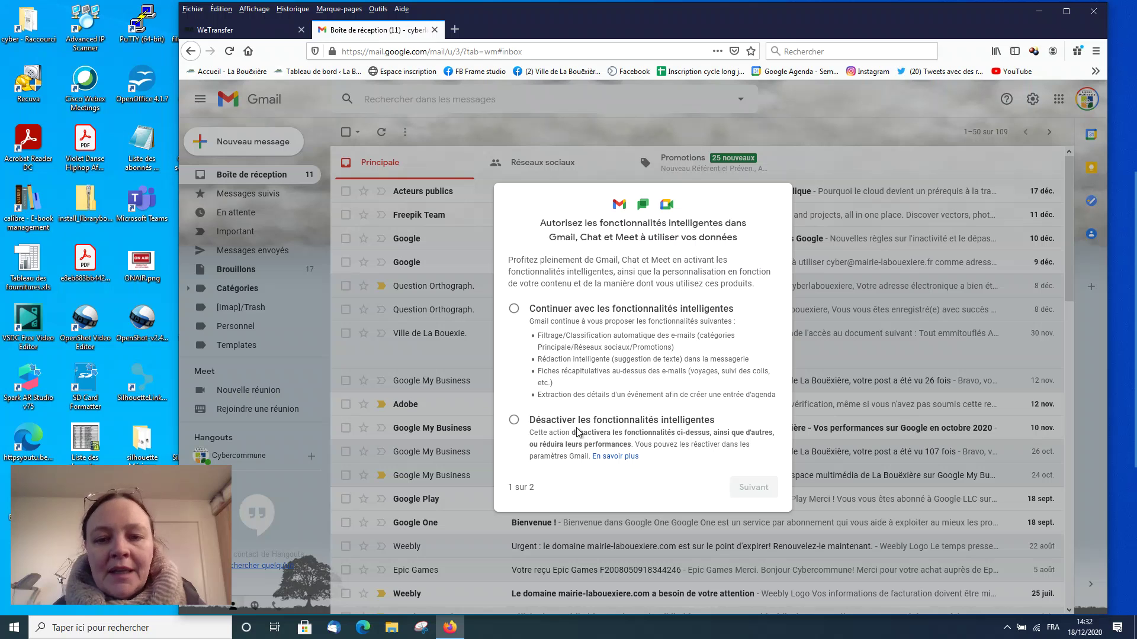
# Step: Keep Gmail smart features on, allow personalising other Google products, and confirm
pyautogui.click(513, 308)
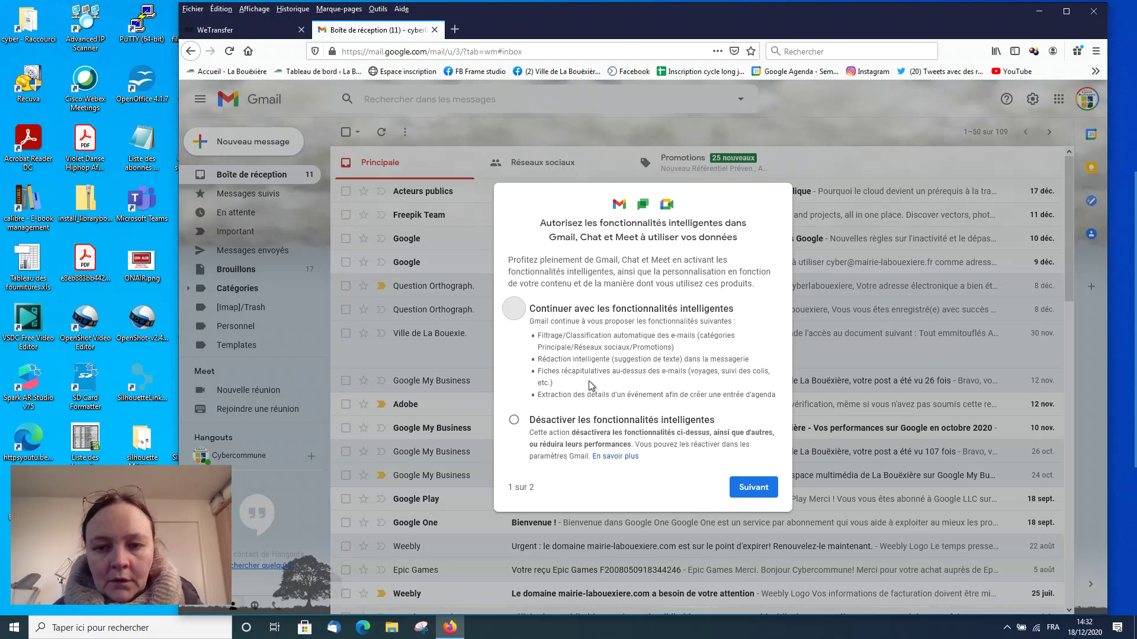
pyautogui.click(753, 487)
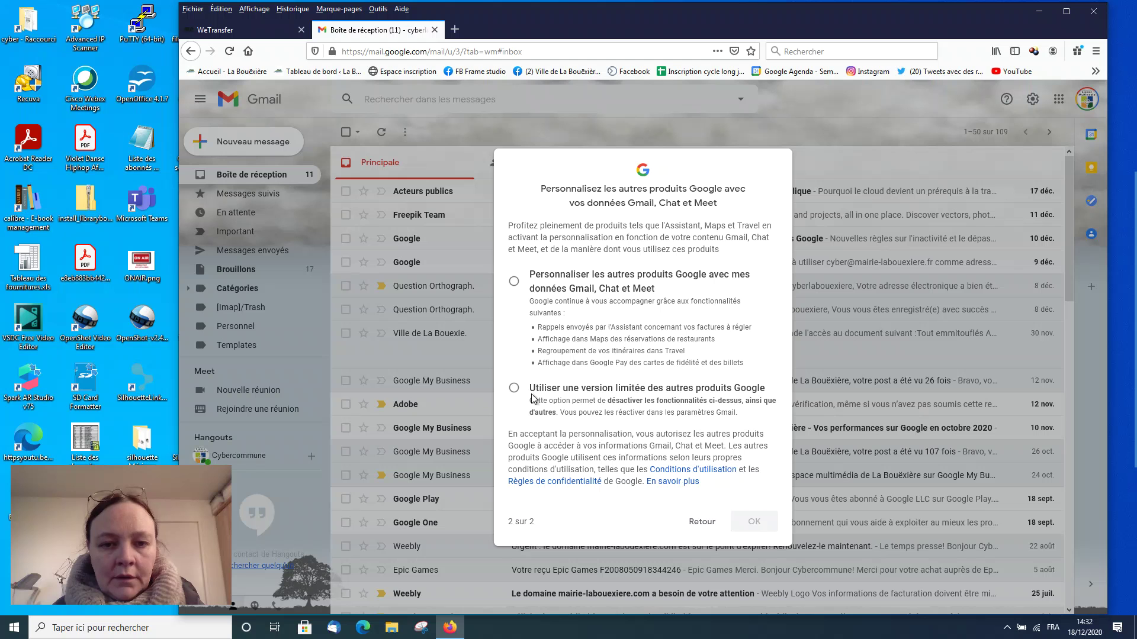
pyautogui.click(514, 282)
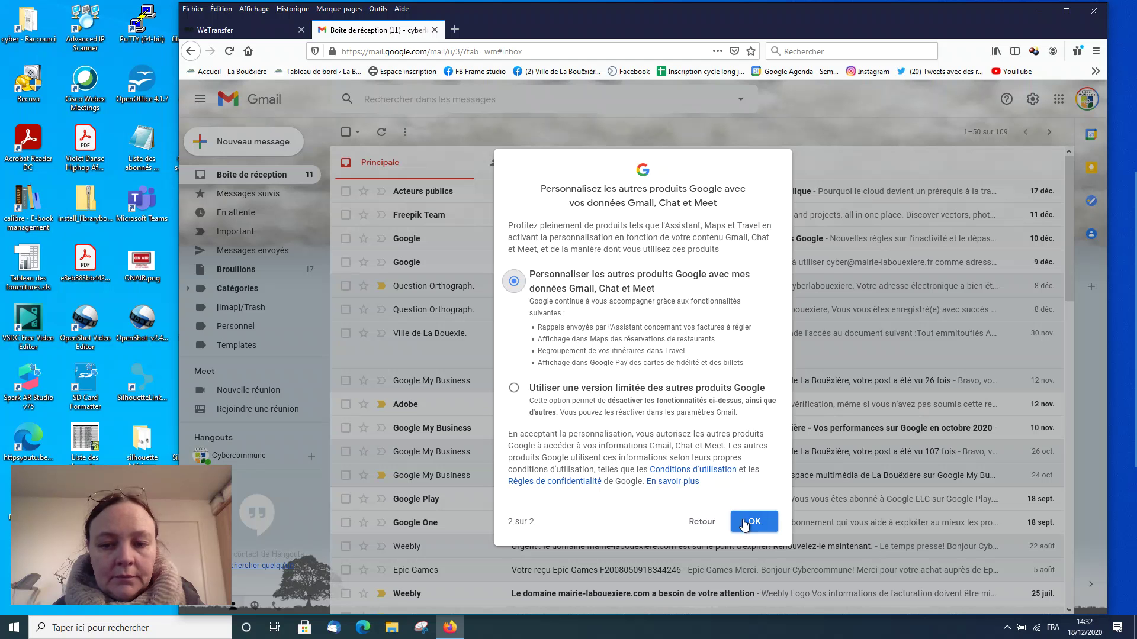
pyautogui.click(753, 523)
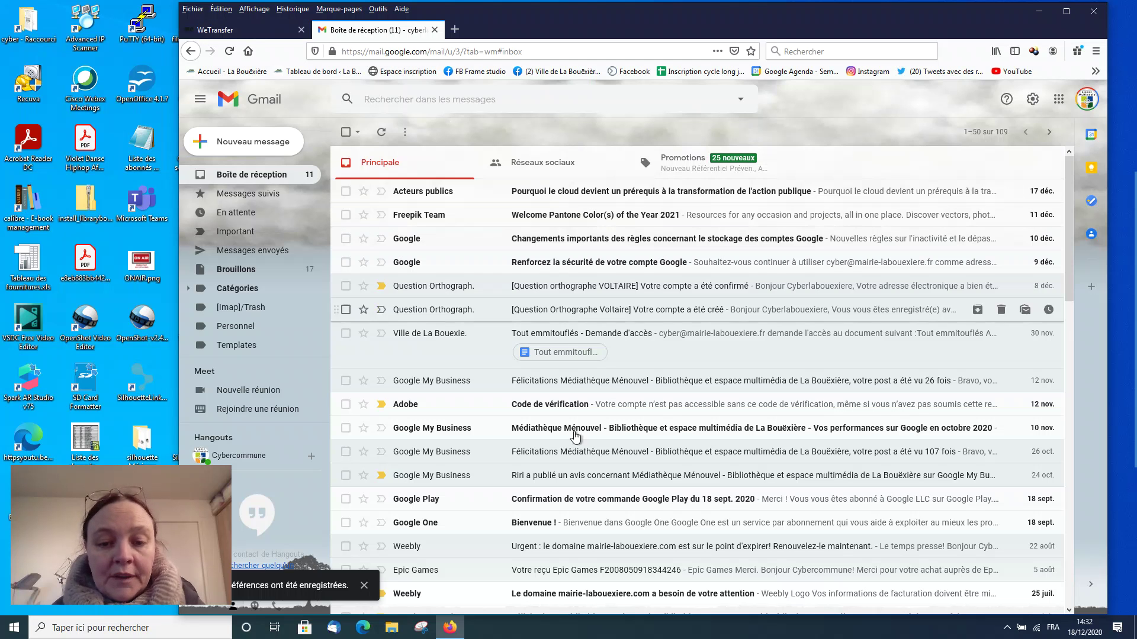
pyautogui.click(228, 33)
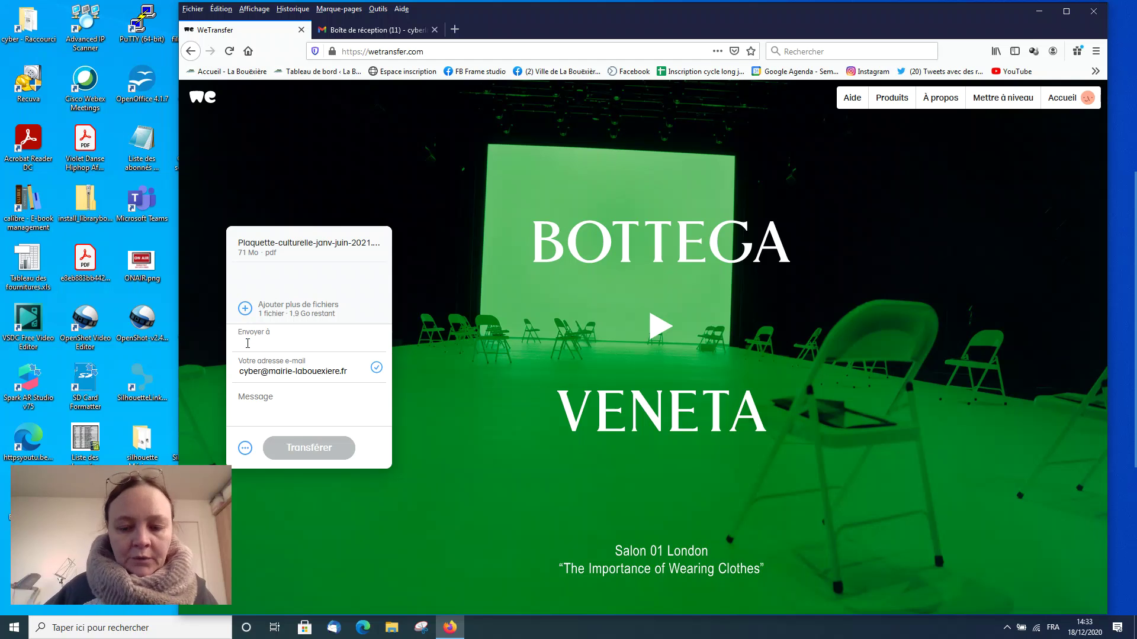
# Step: Add the first two recipients from the address autocomplete suggestions
pyautogui.write('pige')
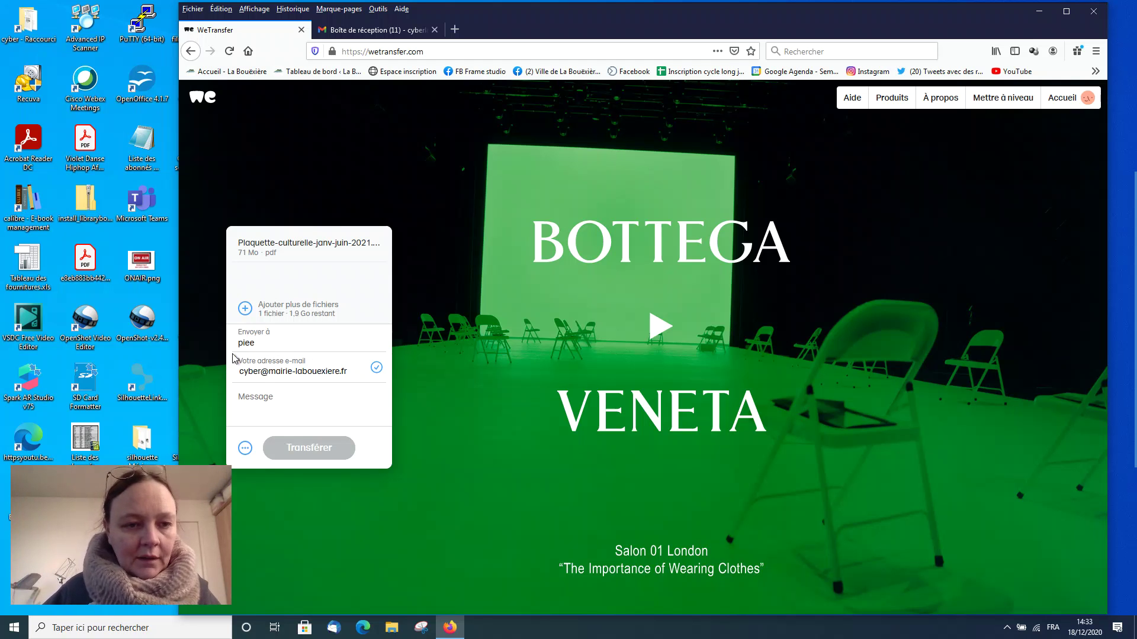
pyautogui.click(246, 366)
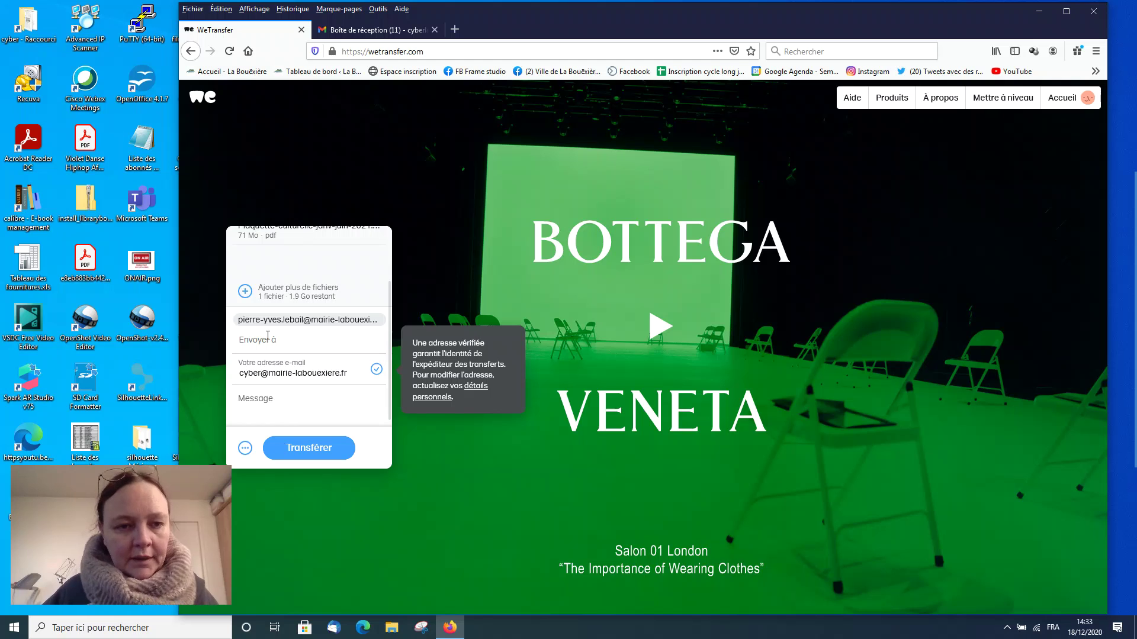
pyautogui.write('isa')
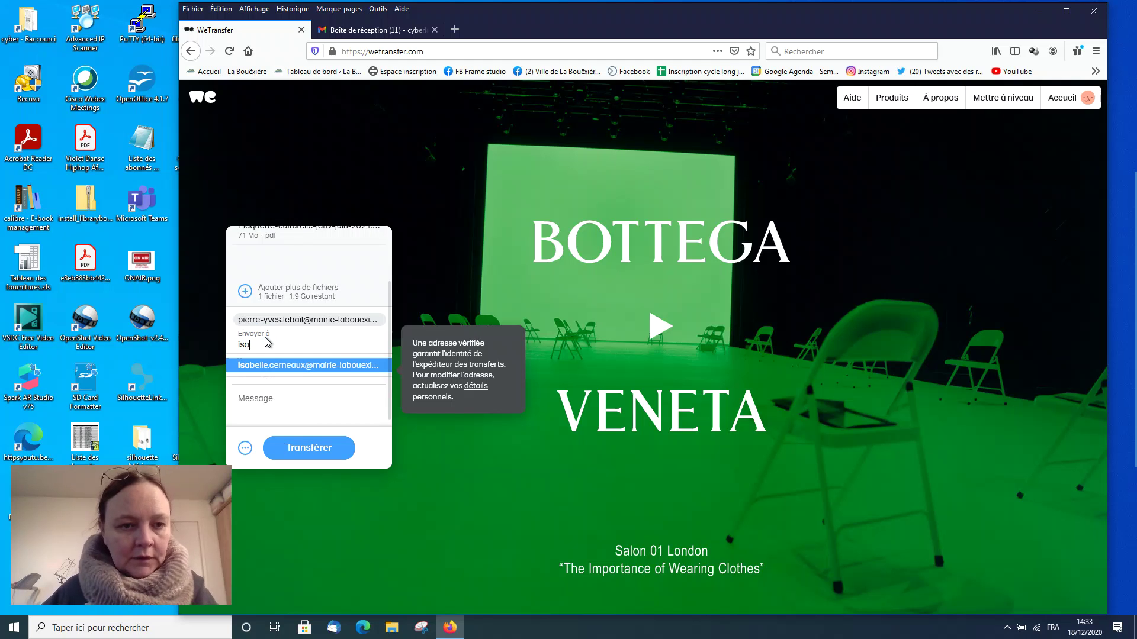
pyautogui.click(256, 366)
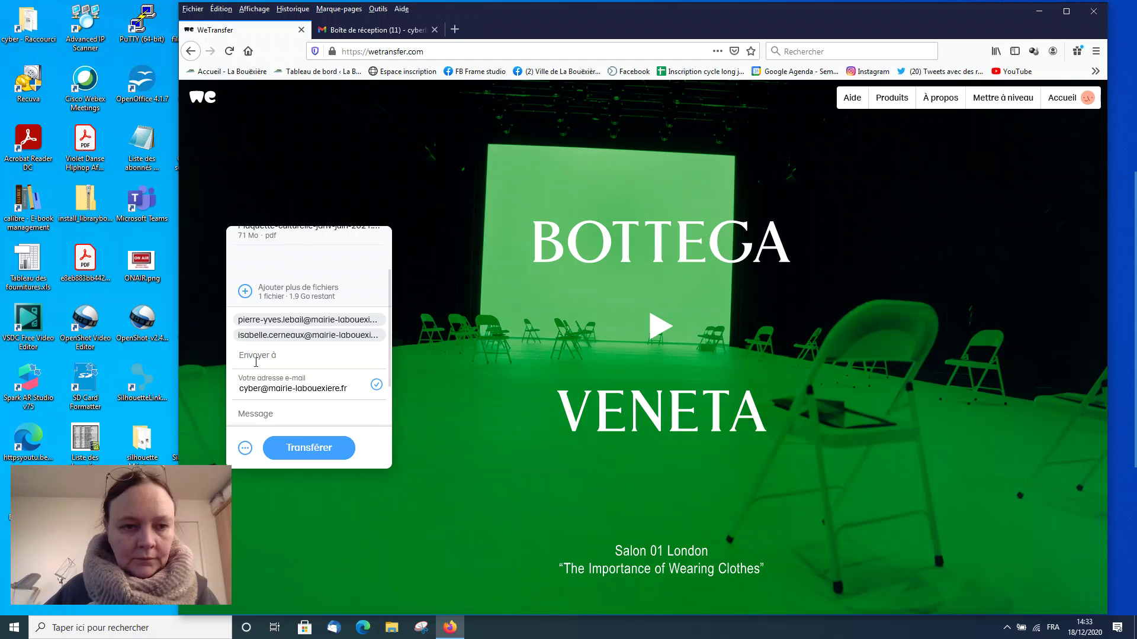
# Step: Type the third recipient's full e-mail address and add it to the transfer
pyautogui.click(255, 362)
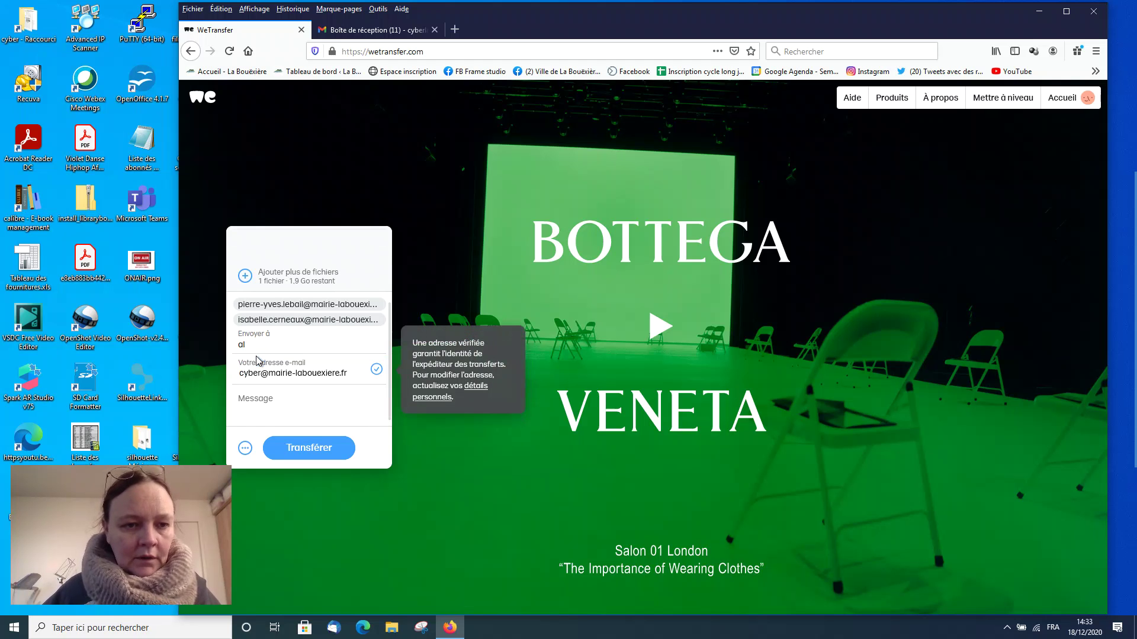
pyautogui.press('BackSpace')
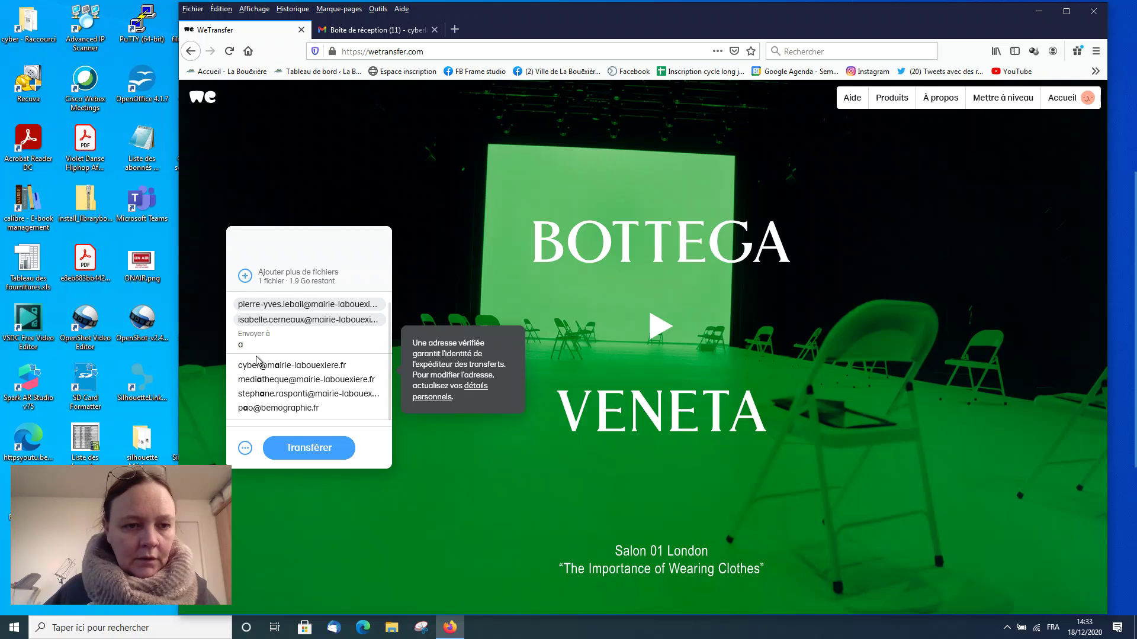
pyautogui.press('BackSpace')
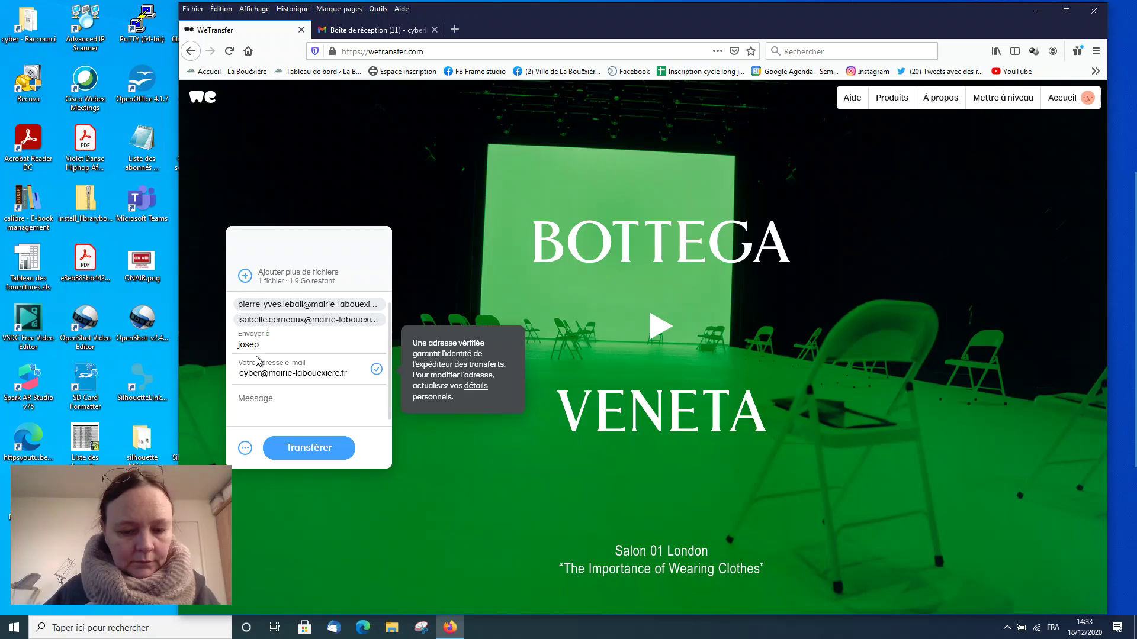
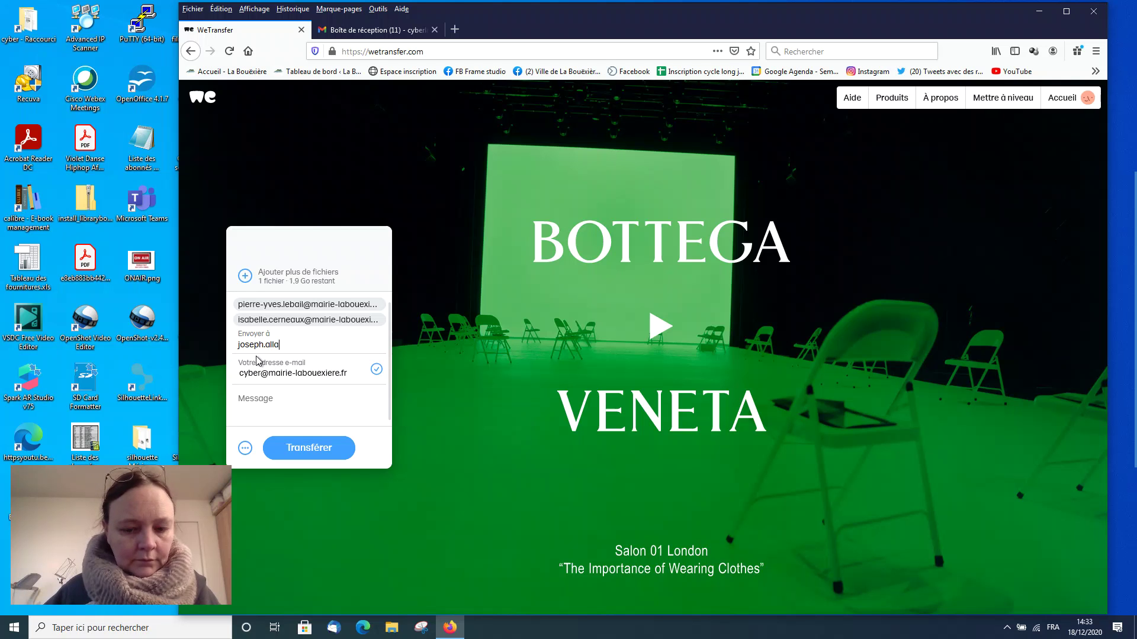
pyautogui.press('BackSpace')
pyautogui.press('BackSpace')
pyautogui.press('BackSpace')
pyautogui.press('BackSpace')
pyautogui.press('BackSpace')
pyautogui.press('BackSpace')
pyautogui.press('BackSpace')
pyautogui.press('BackSpace')
pyautogui.press('BackSpace')
pyautogui.press('BackSpace')
pyautogui.press('BackSpace')
pyautogui.press('BackSpace')
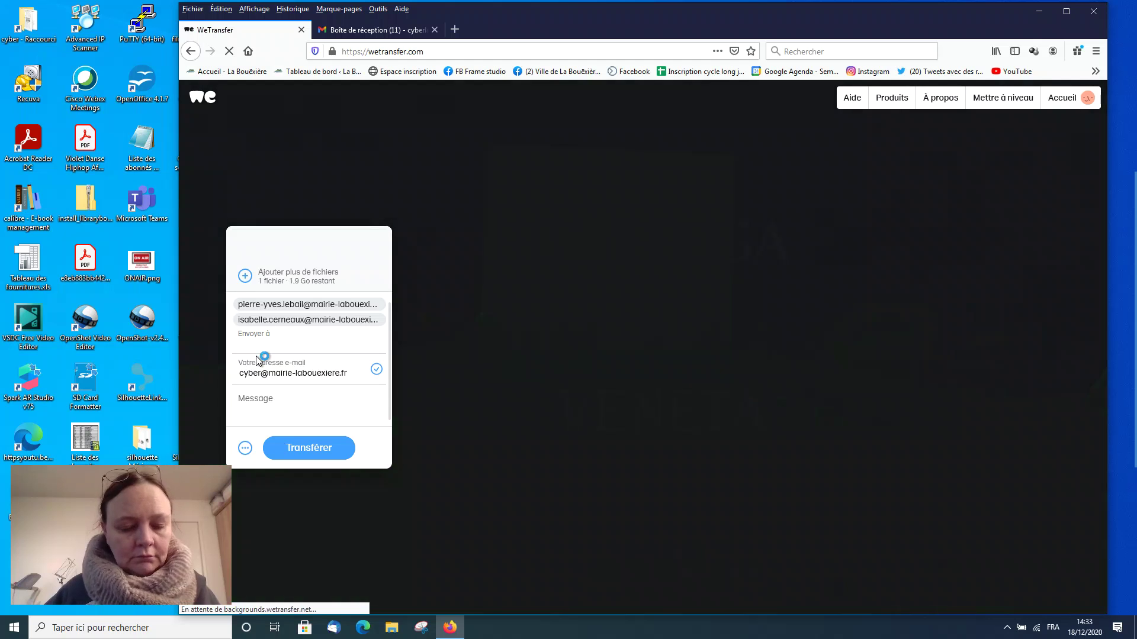
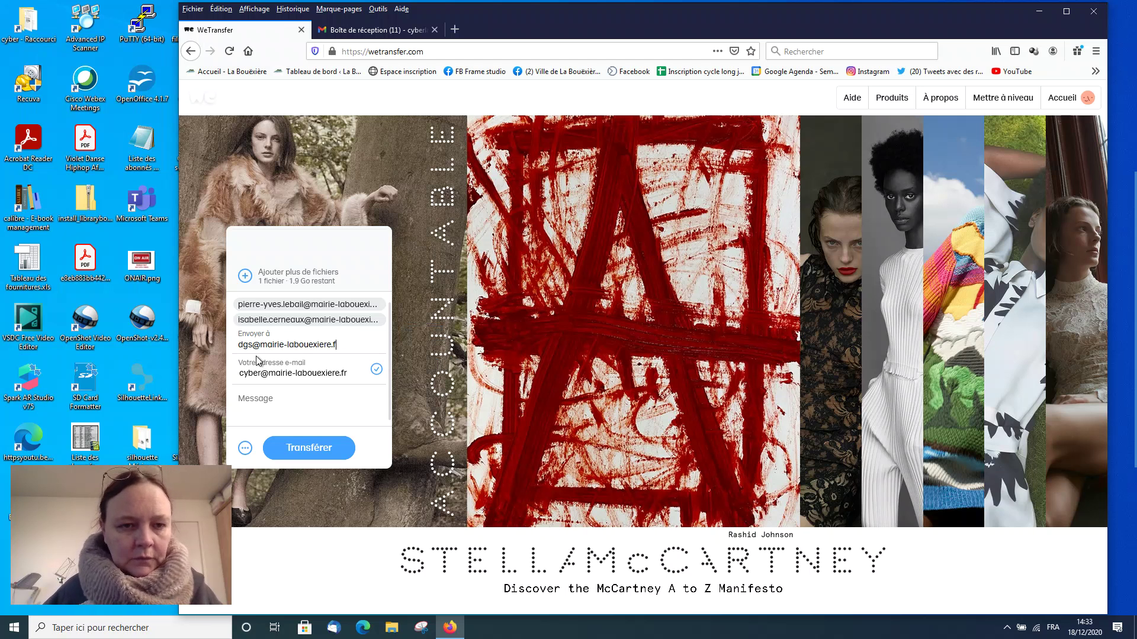
pyautogui.press('Return')
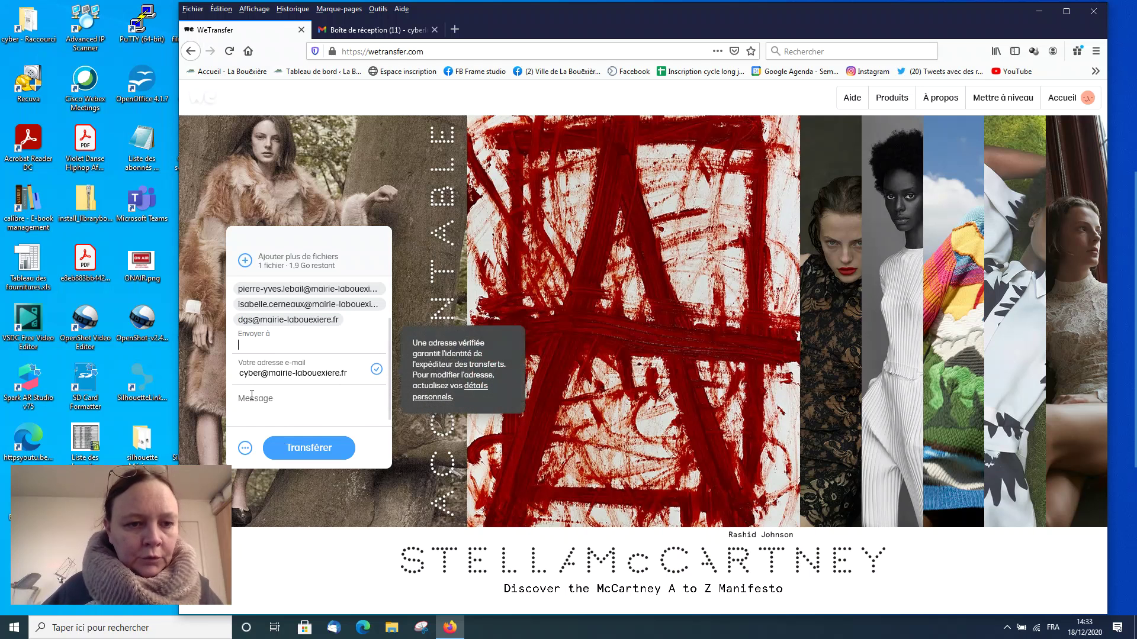
# Step: Finish the message presenting the final January–August 2021 cultural brochure, add 'Bonne lecture.' and sign with the sender's name
pyautogui.click(252, 396)
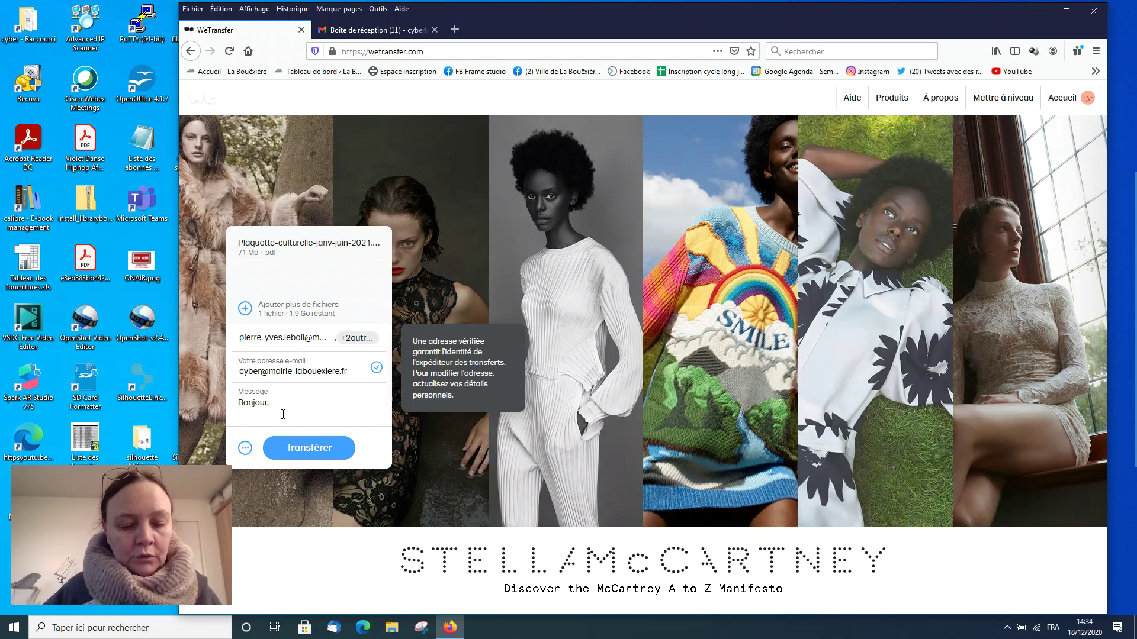
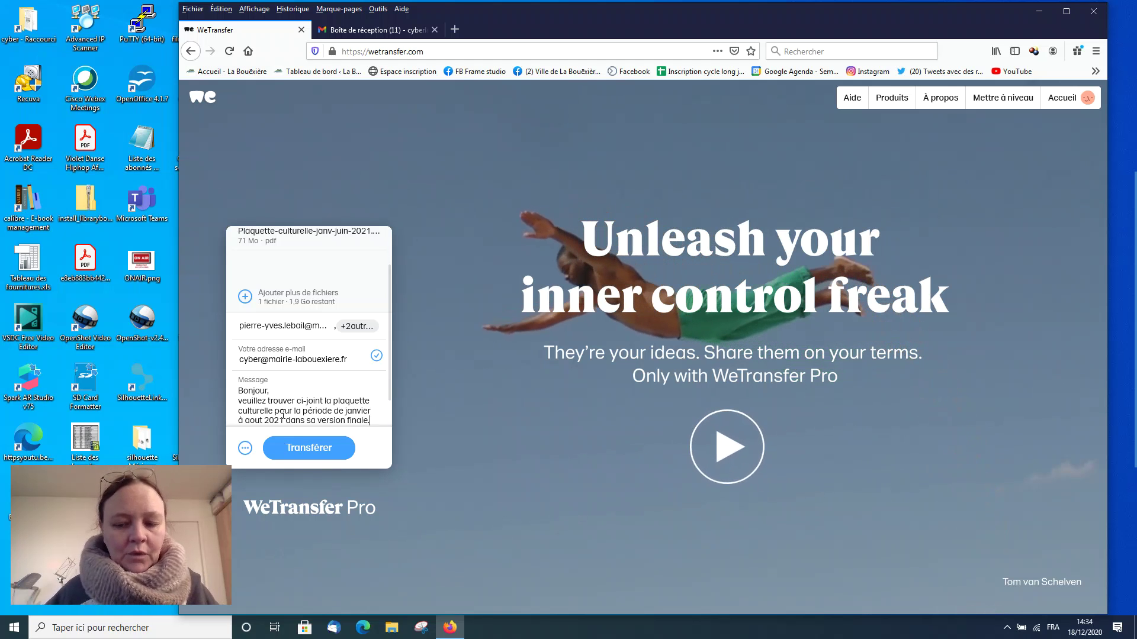
pyautogui.press('Return')
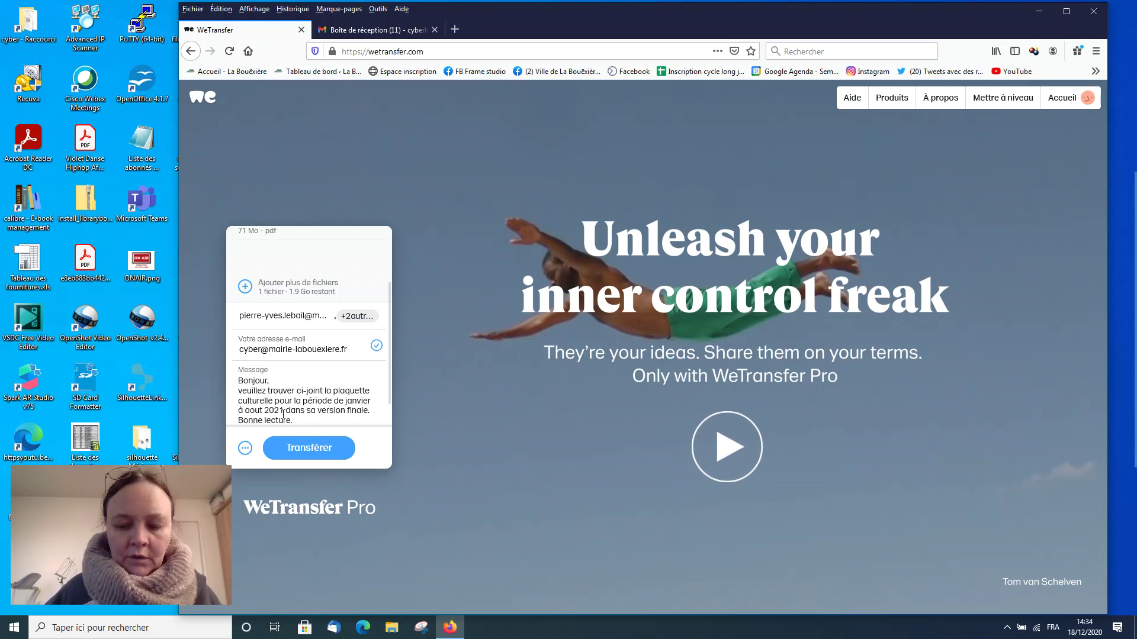
pyautogui.press('Return')
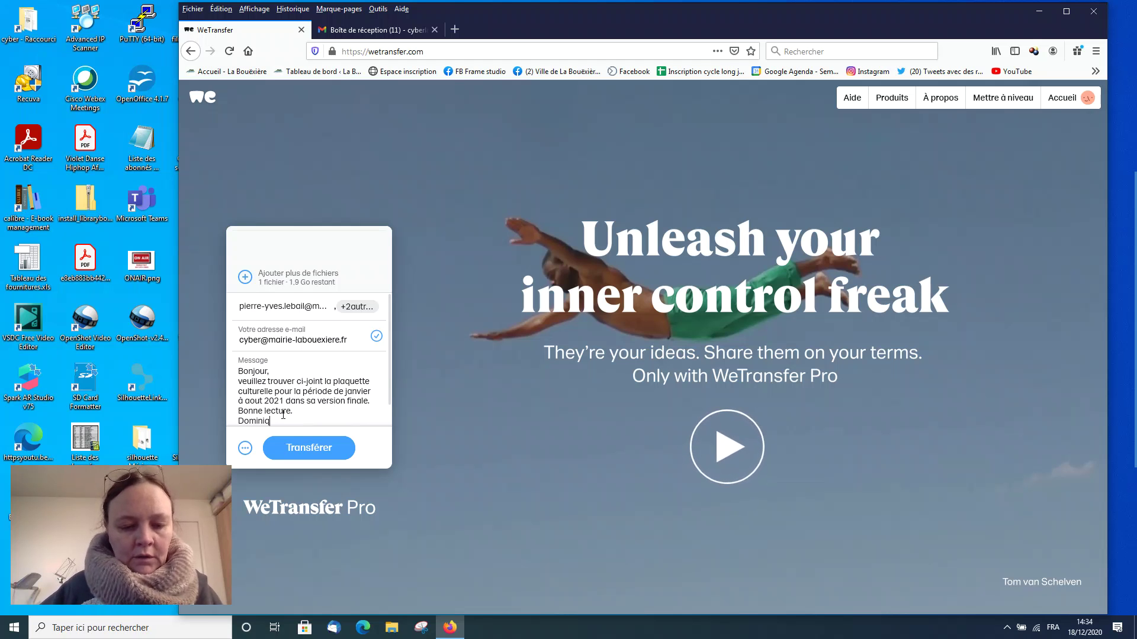
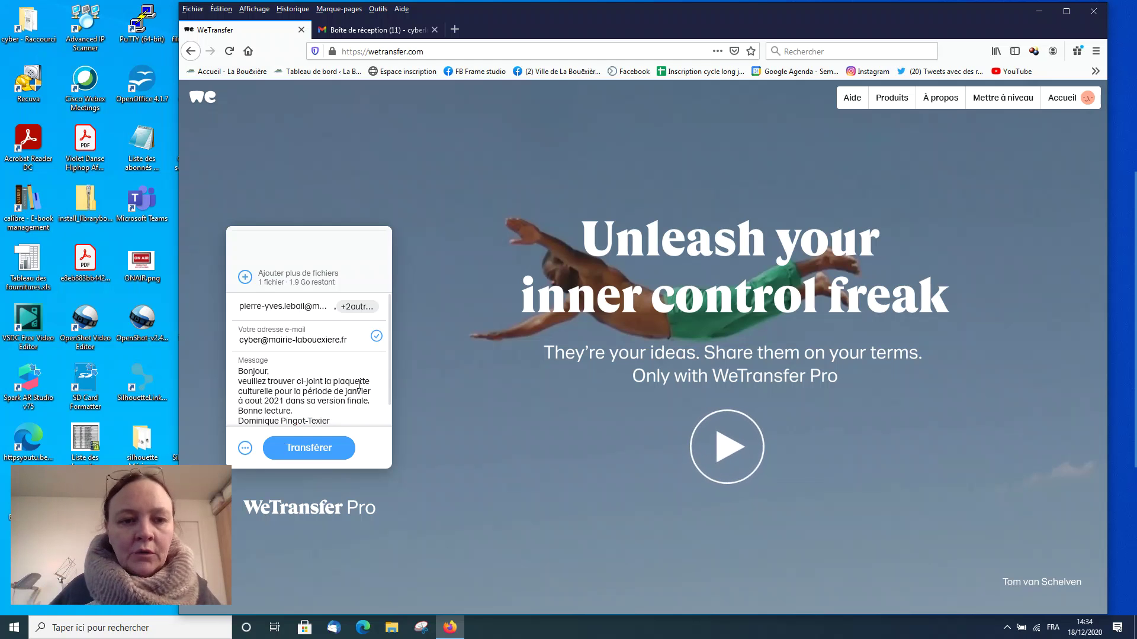
# Step: Send the transfer with the brochure, recipients and message, and let the upload finish
pyautogui.click(320, 452)
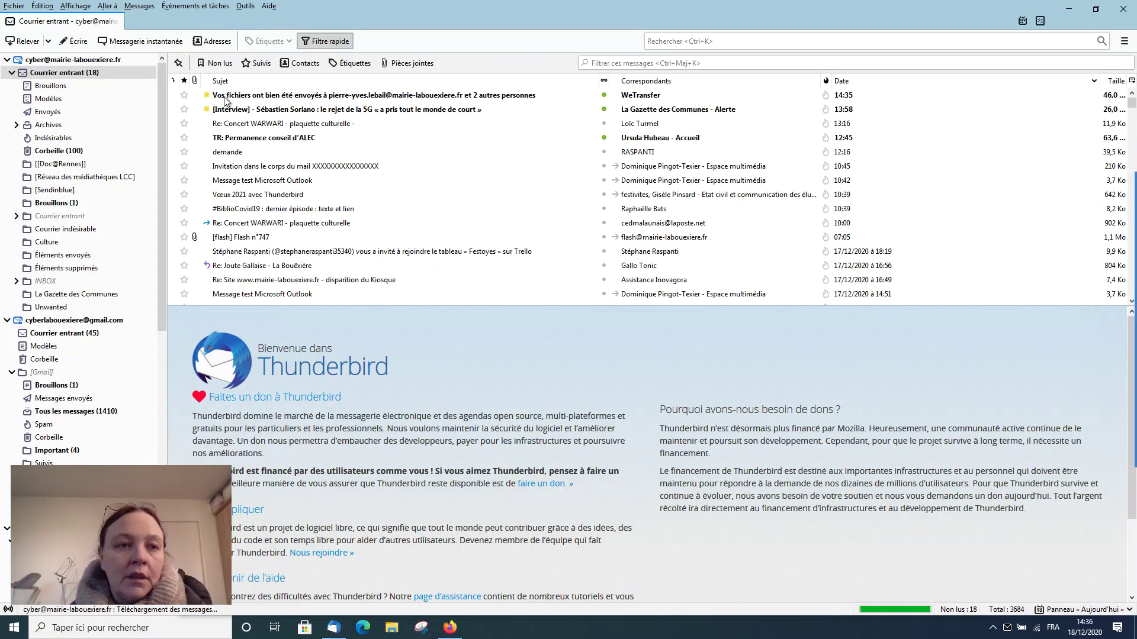
pyautogui.moveTo(202, 81)
pyautogui.mouseDown()
pyautogui.moveTo(232, 116)
pyautogui.moveTo(659, 132)
pyautogui.moveTo(797, 101)
pyautogui.moveTo(873, 105)
pyautogui.mouseUp()
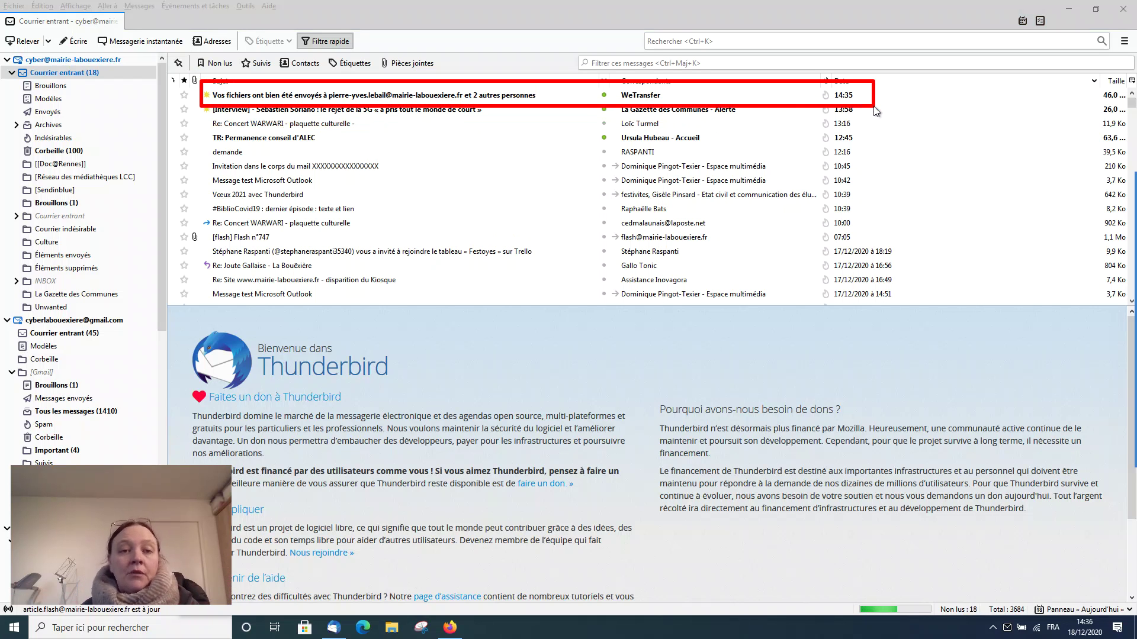
pyautogui.press('Escape')
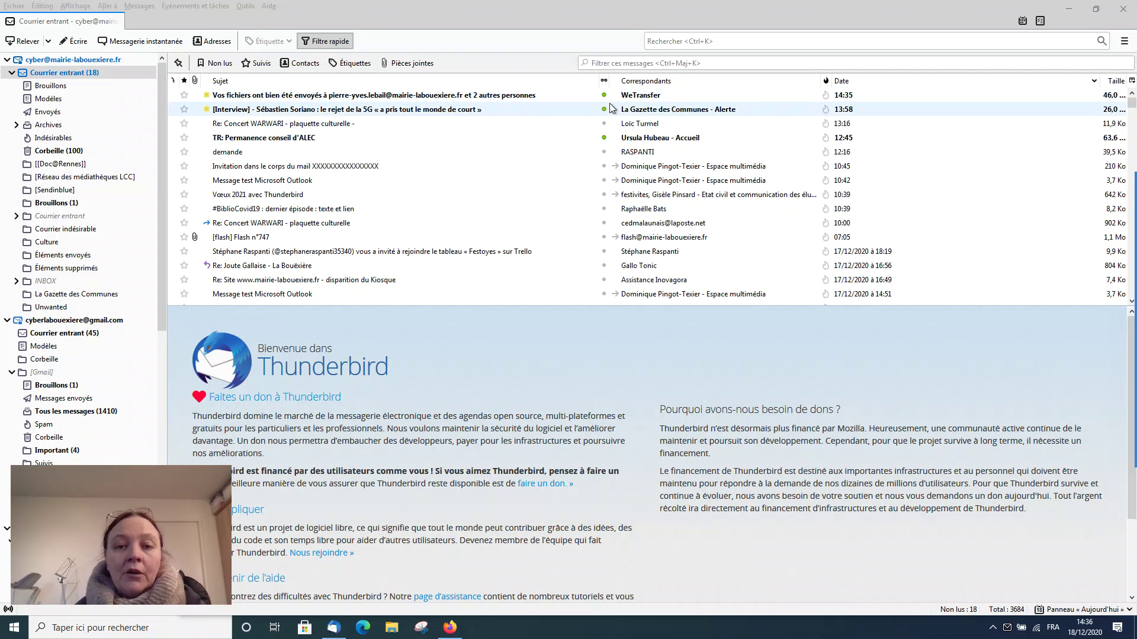
pyautogui.scroll(-3, 599, 223)
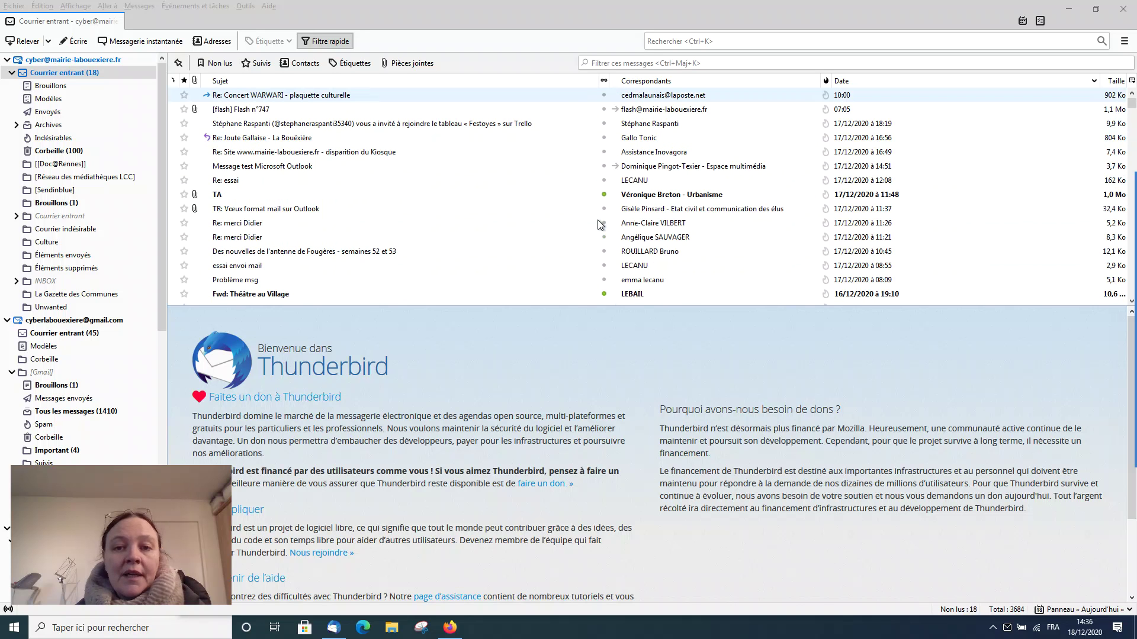
pyautogui.scroll(-3, 600, 223)
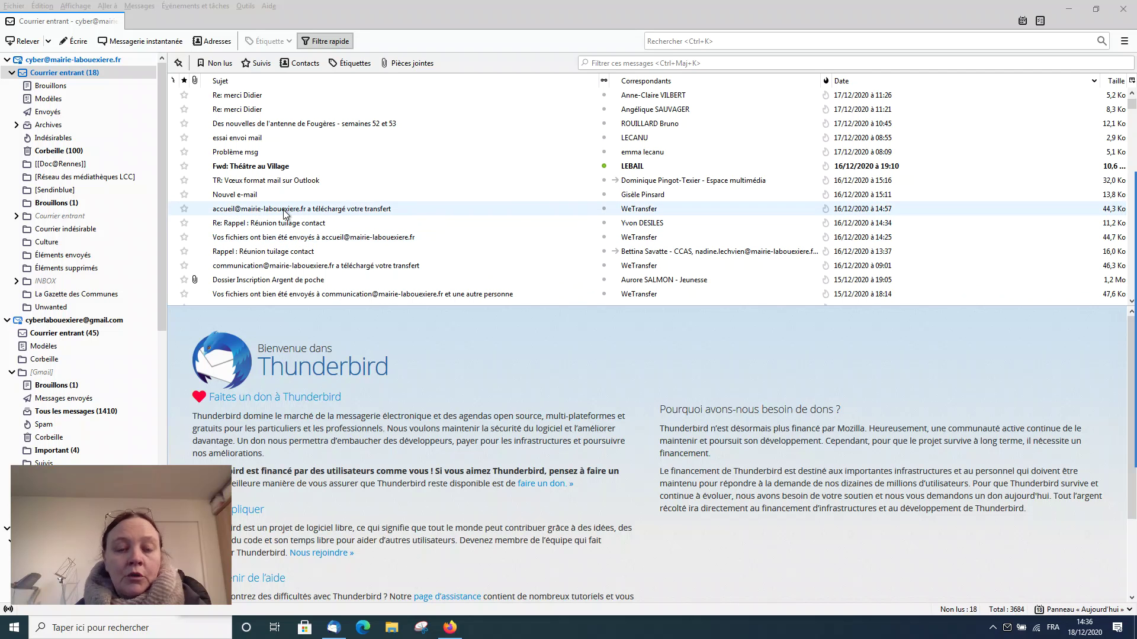
pyautogui.moveTo(1125, 210)
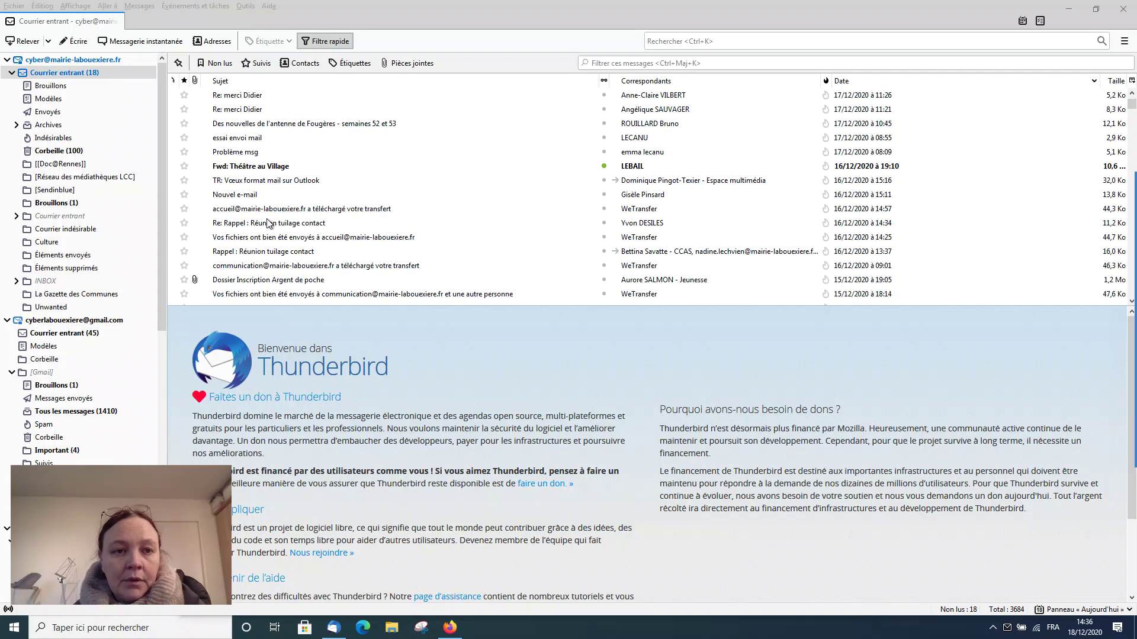
pyautogui.moveTo(176, 199)
pyautogui.mouseDown()
pyautogui.moveTo(323, 226)
pyautogui.moveTo(1125, 221)
pyautogui.mouseUp()
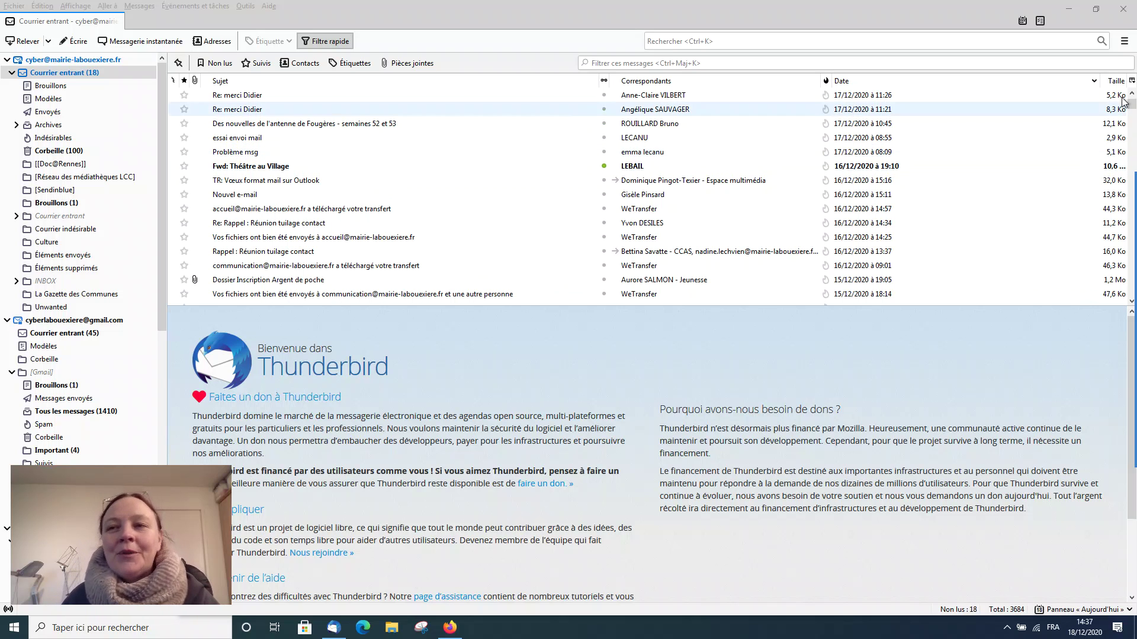
# Step: Close Thunderbird, then close Firefox and confirm closing both open tabs
pyautogui.click(1122, 11)
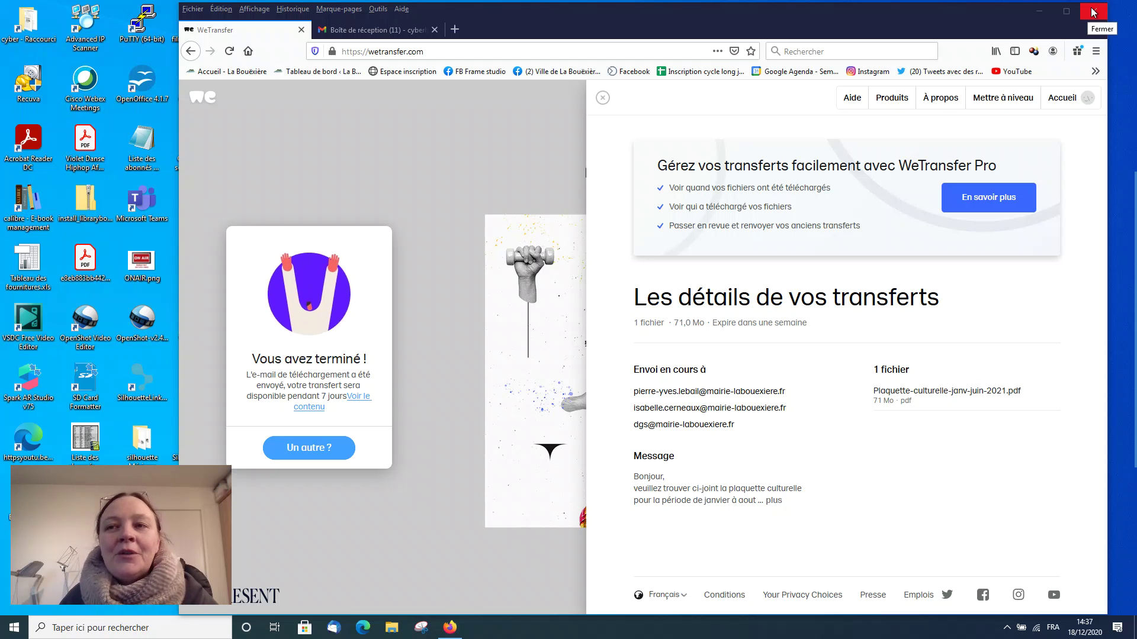
pyautogui.click(1092, 12)
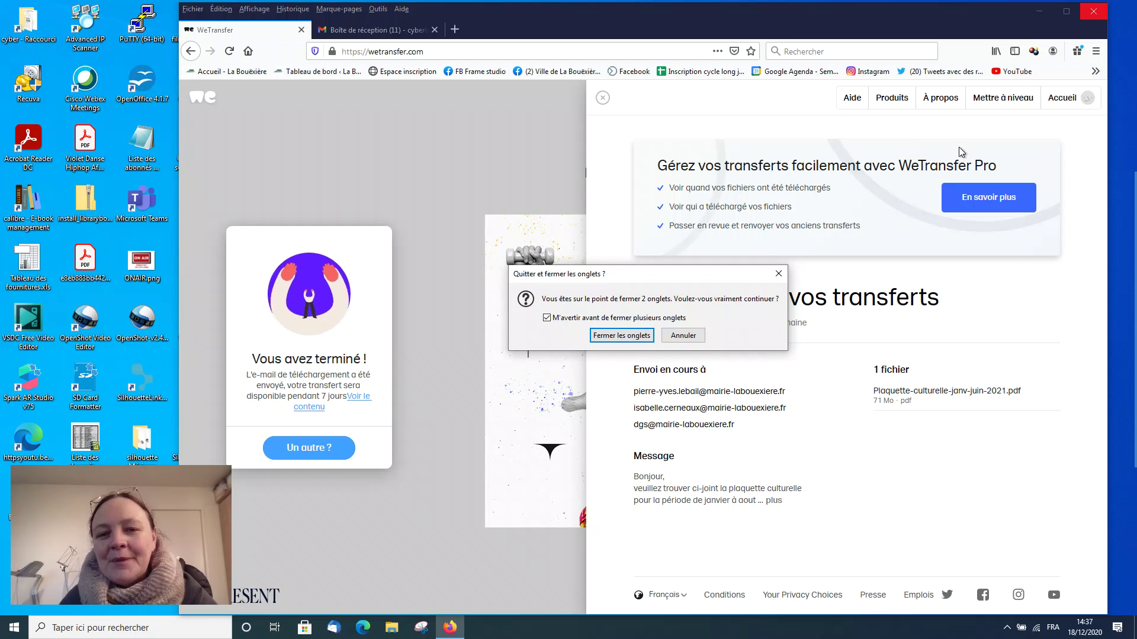
pyautogui.click(623, 336)
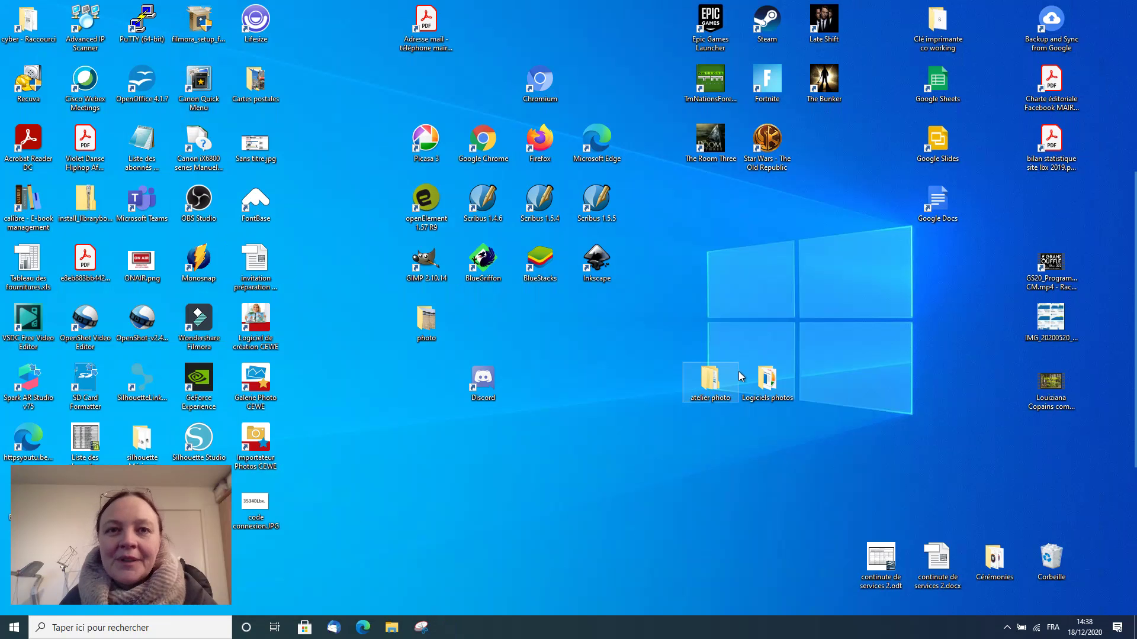
pyautogui.moveTo(1129, 278)
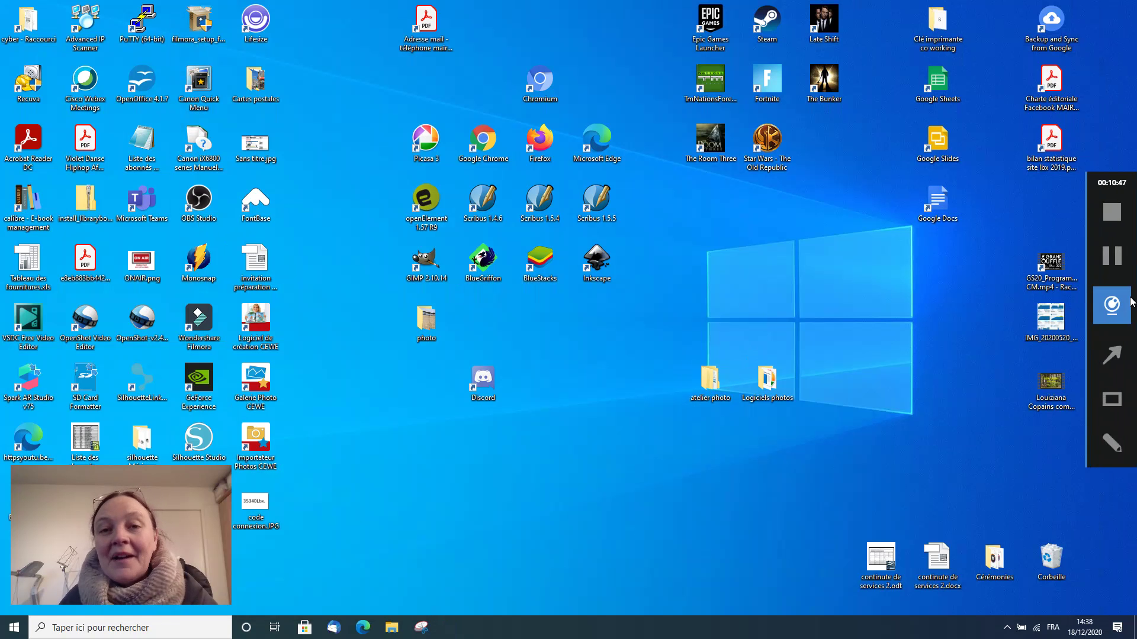